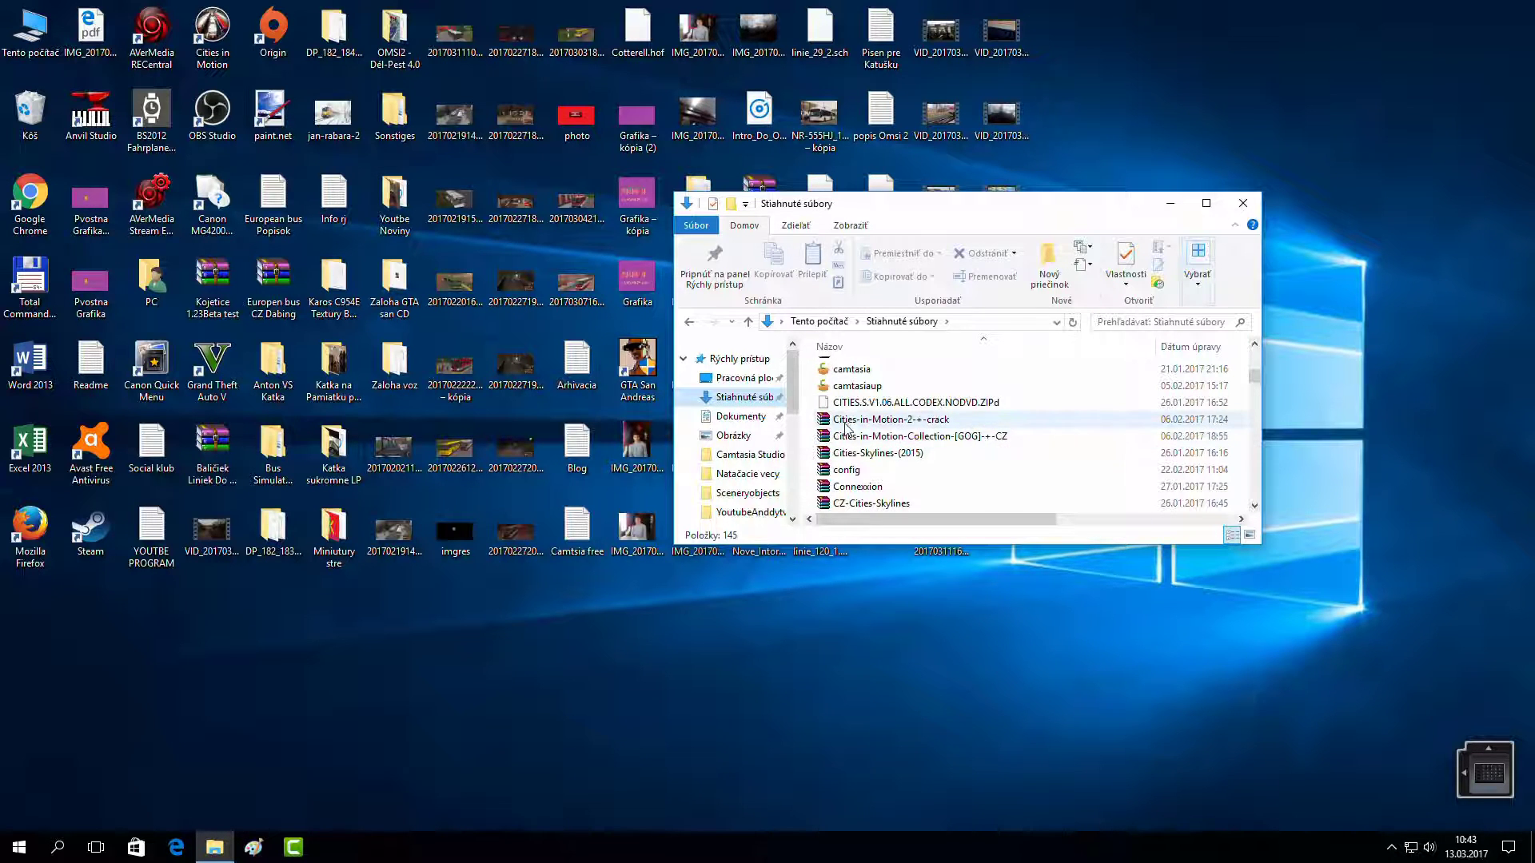
# - Look through the downloaded files to locate the OMSI-2-Usti-nad-labem archive
pyautogui.scroll(-1, 915, 444)
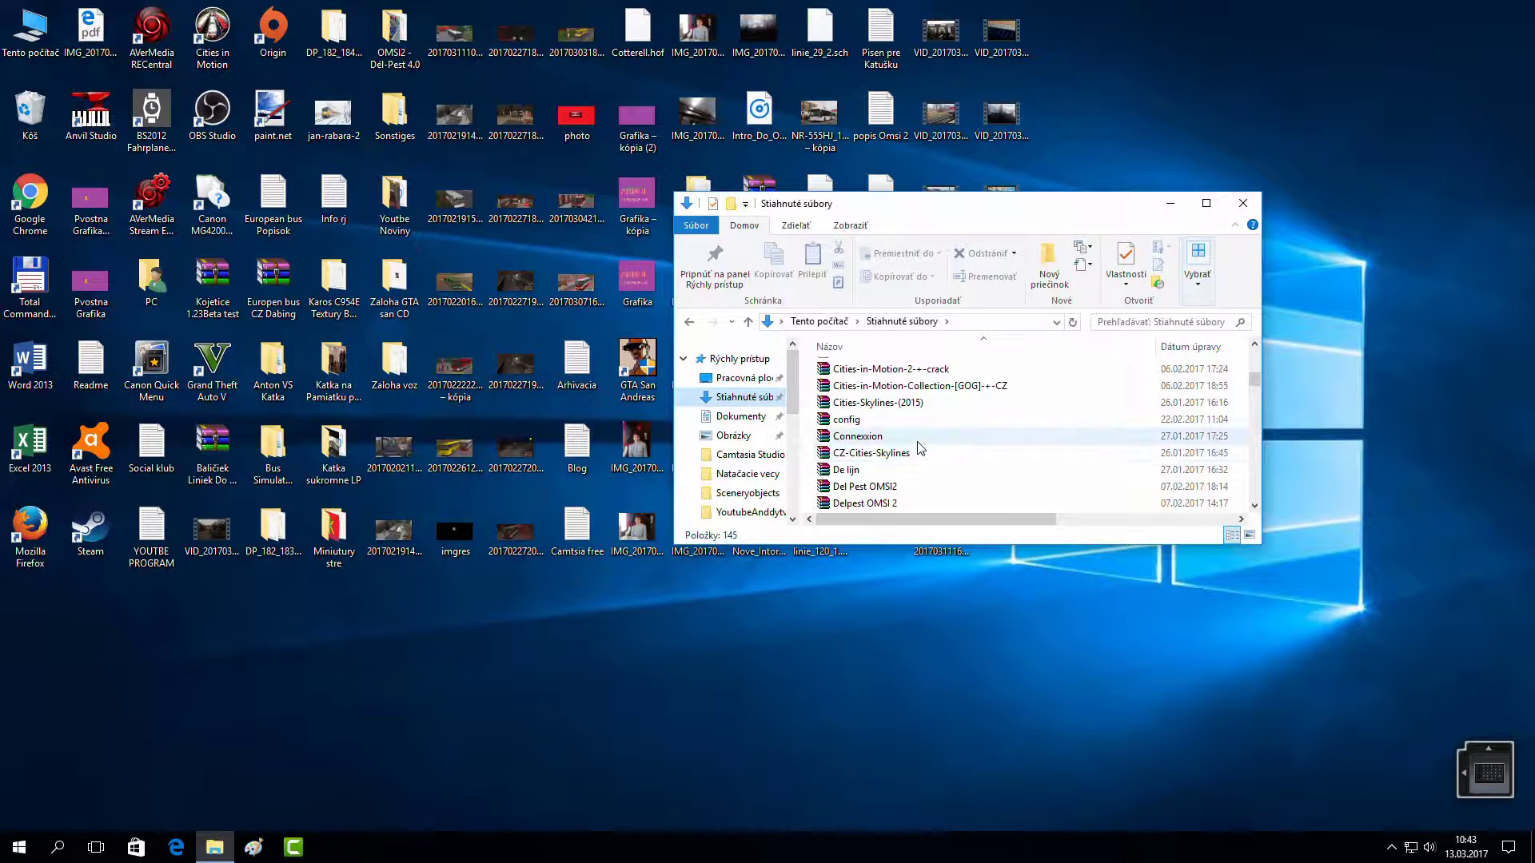
pyautogui.scroll(-1, 917, 442)
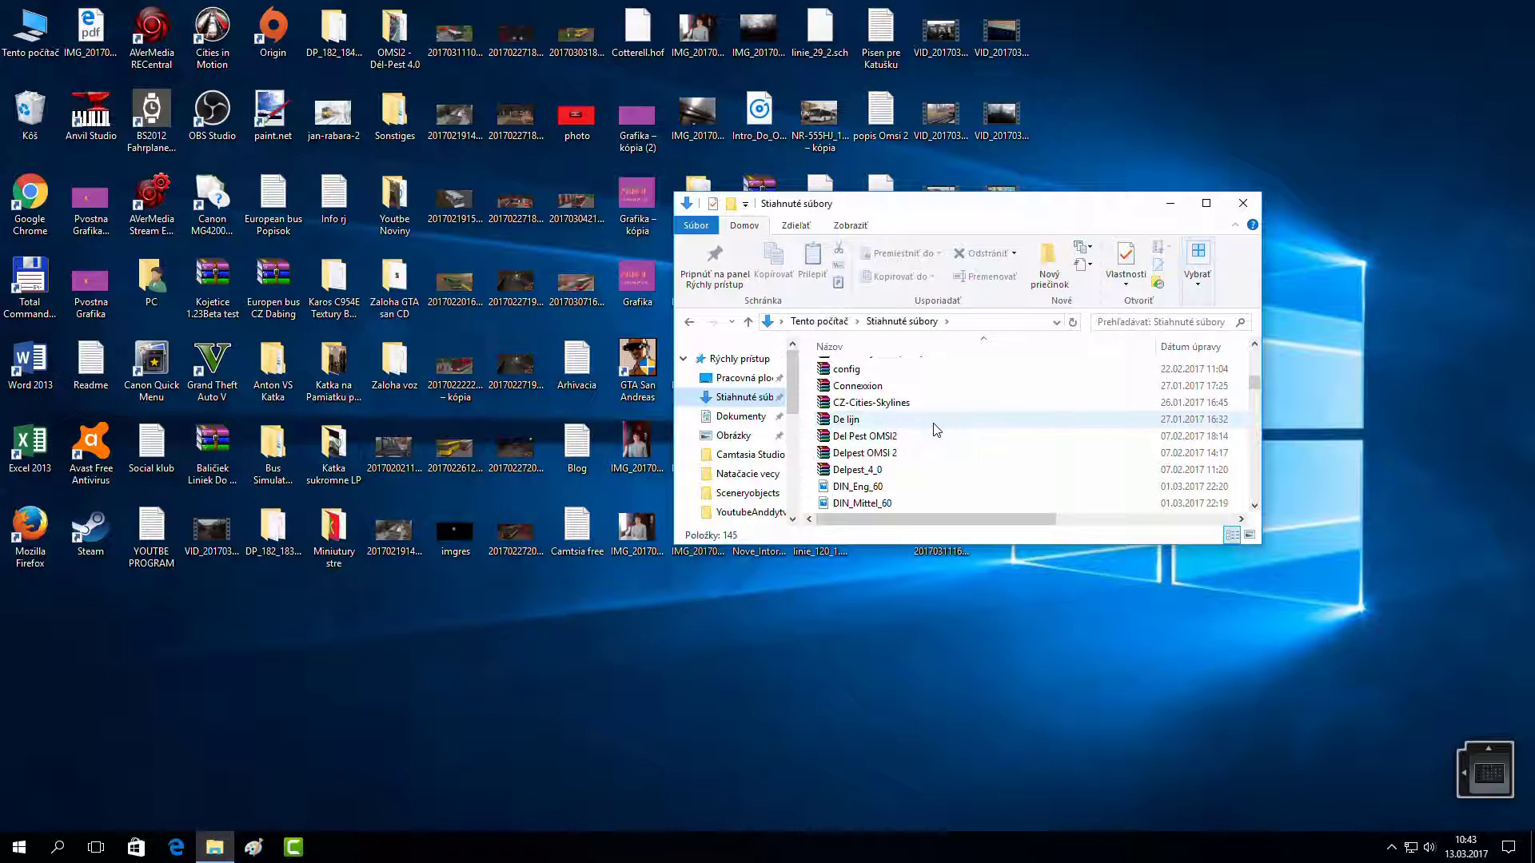
pyautogui.scroll(-1, 927, 428)
pyautogui.scroll(-1, 920, 425)
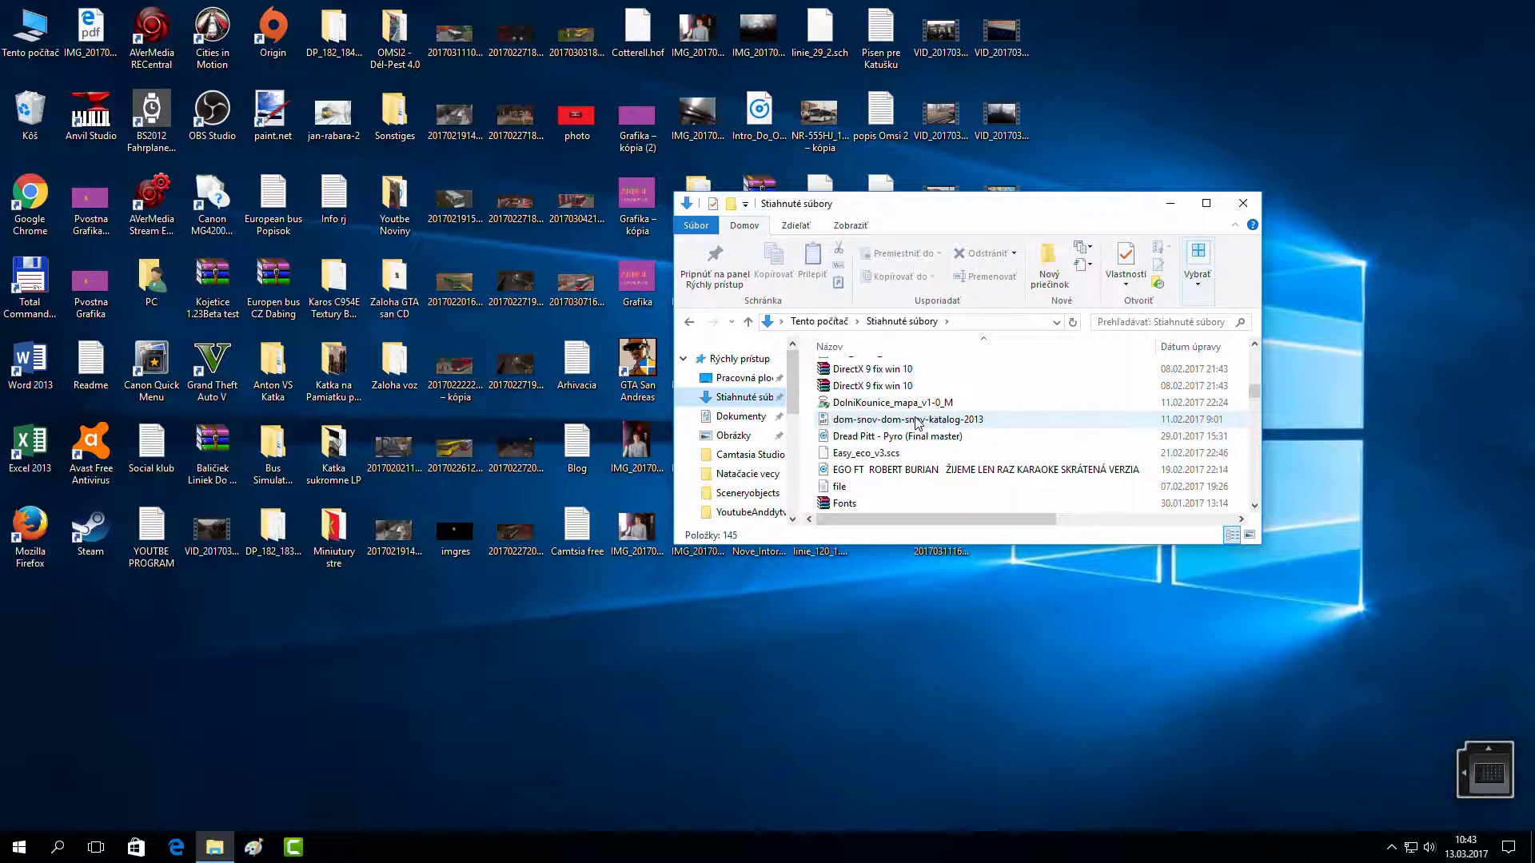
pyautogui.scroll(-1, 917, 423)
pyautogui.scroll(-2, 917, 424)
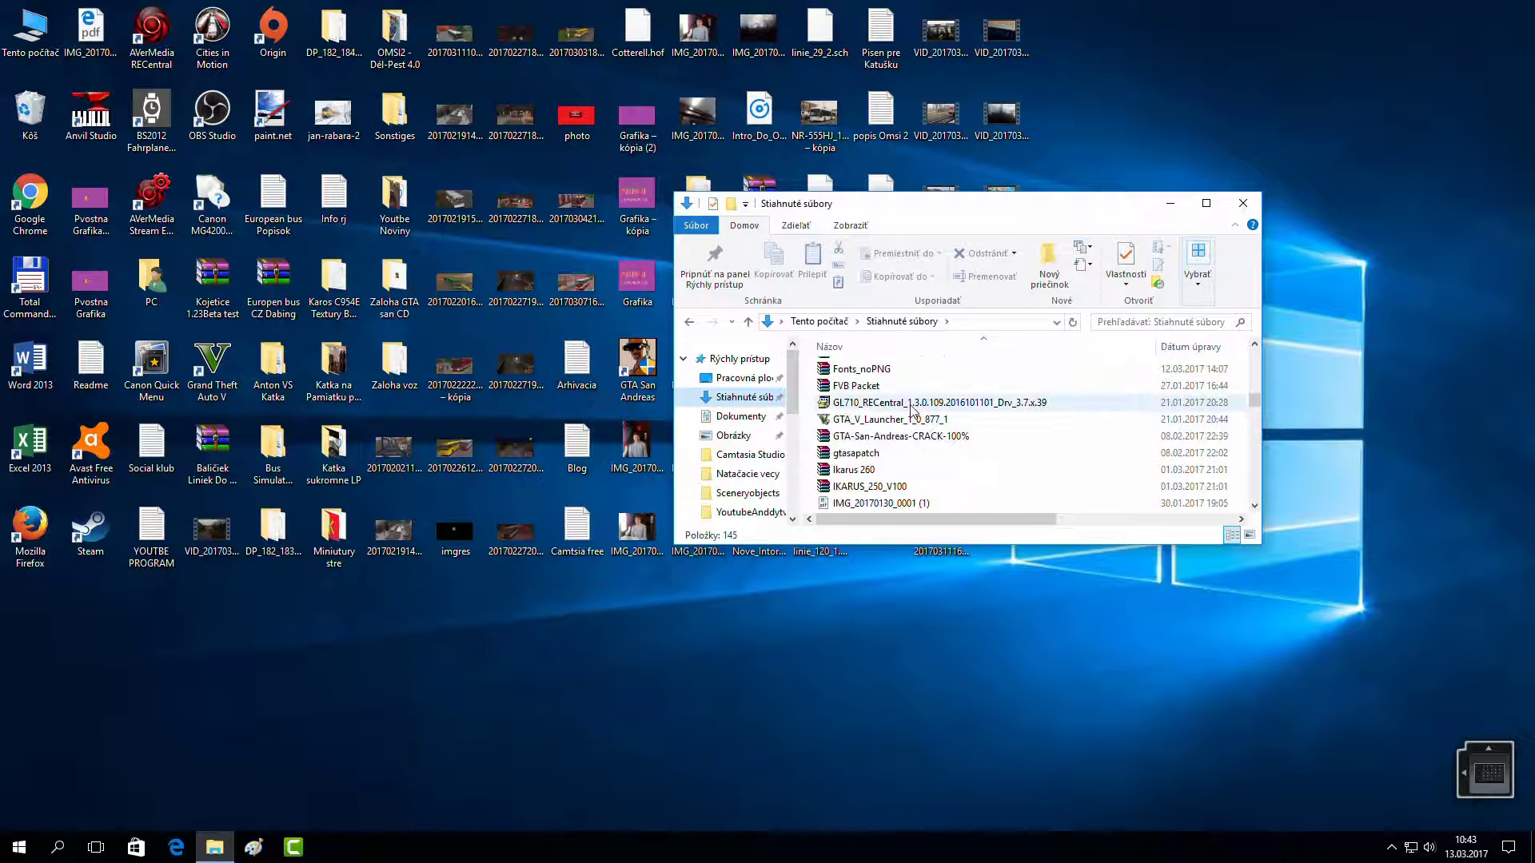
pyautogui.scroll(-3, 917, 403)
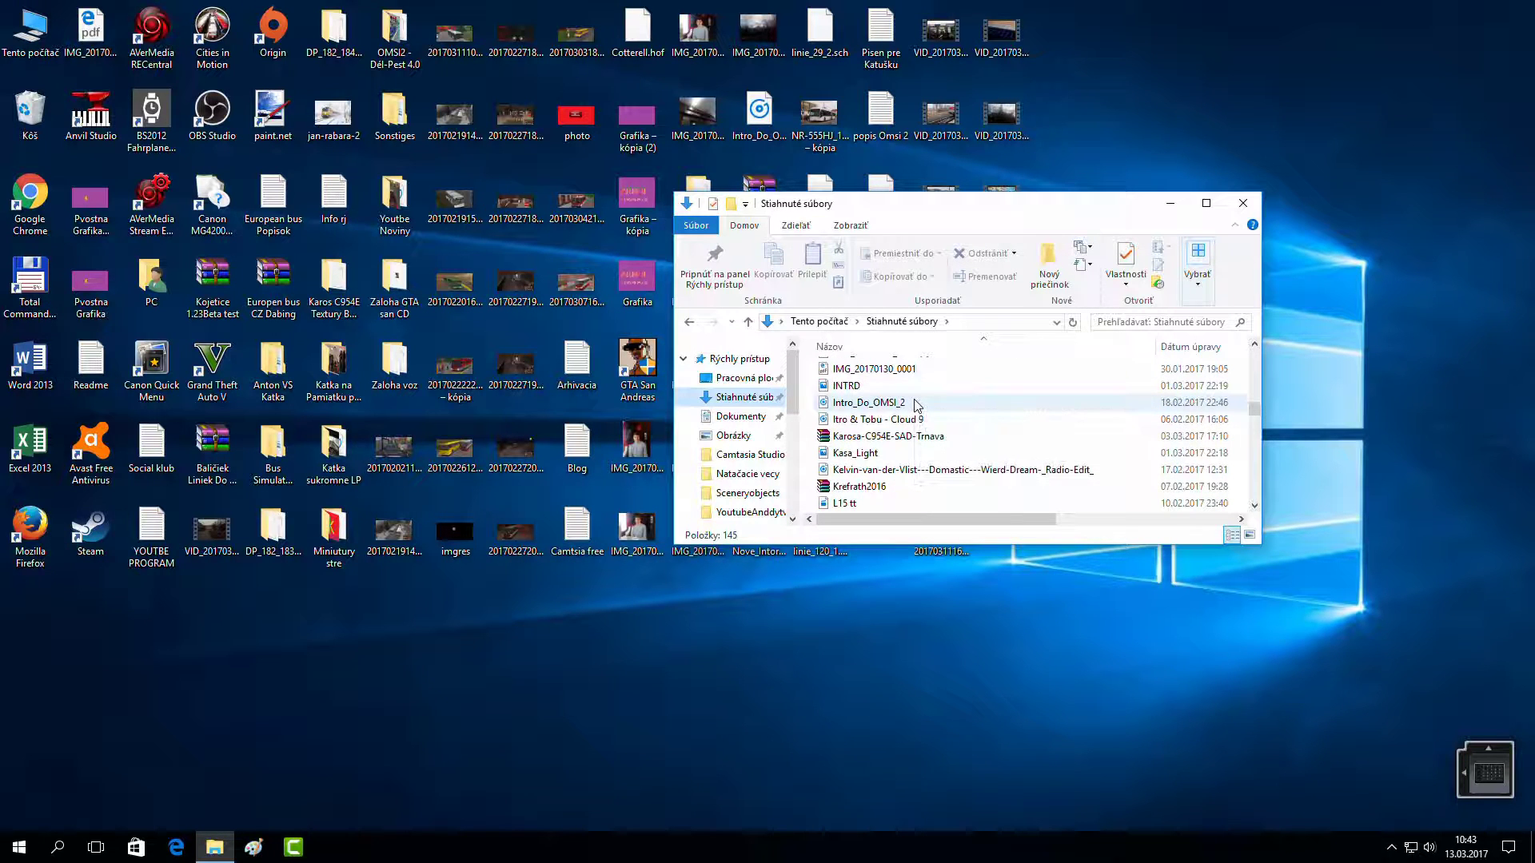
pyautogui.scroll(-1, 959, 464)
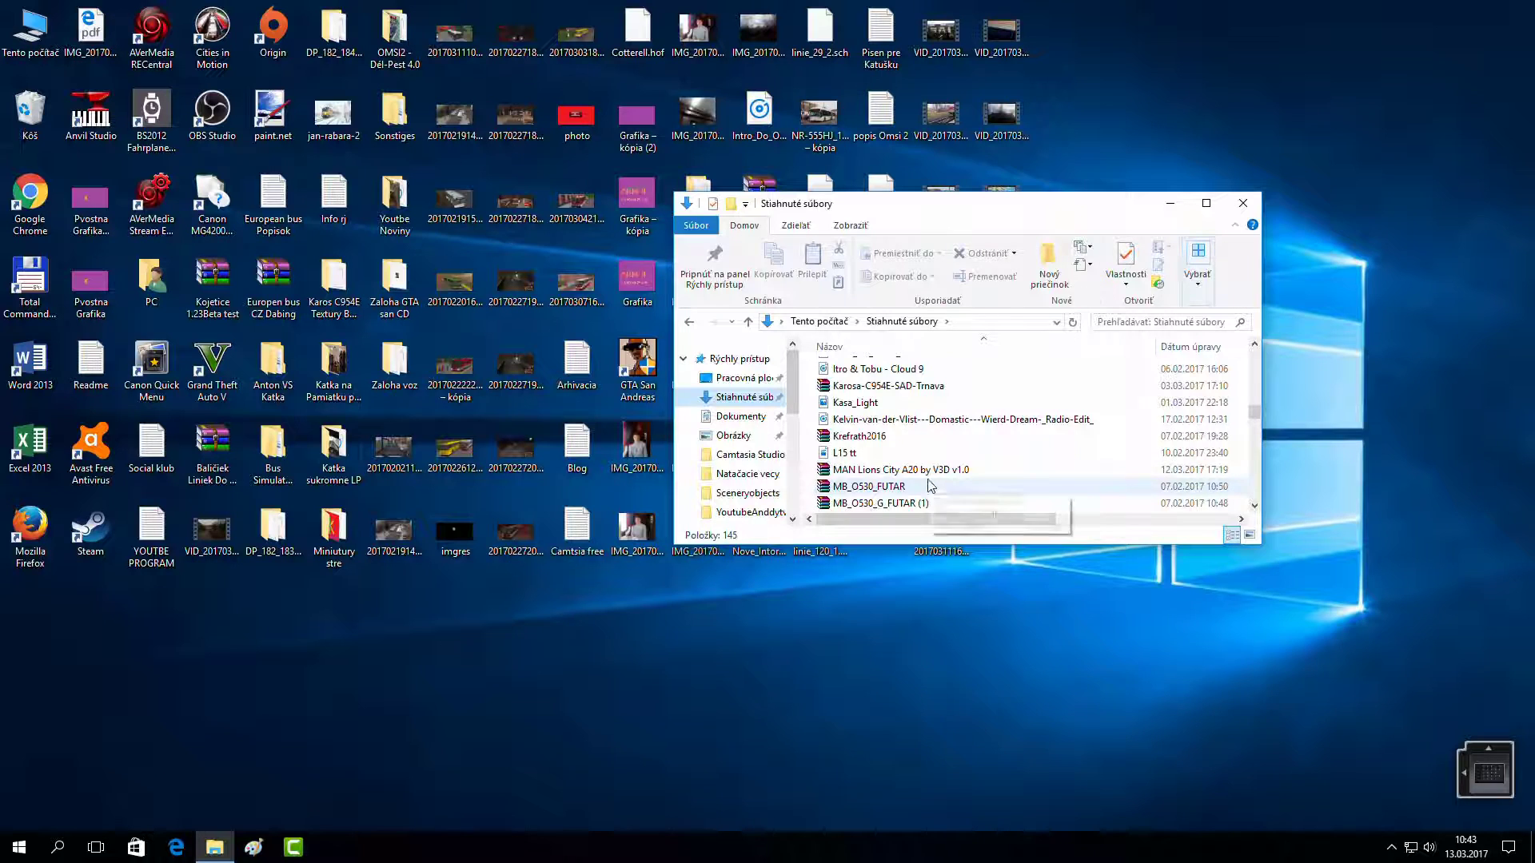
pyautogui.scroll(-1, 939, 465)
pyautogui.scroll(-2, 939, 465)
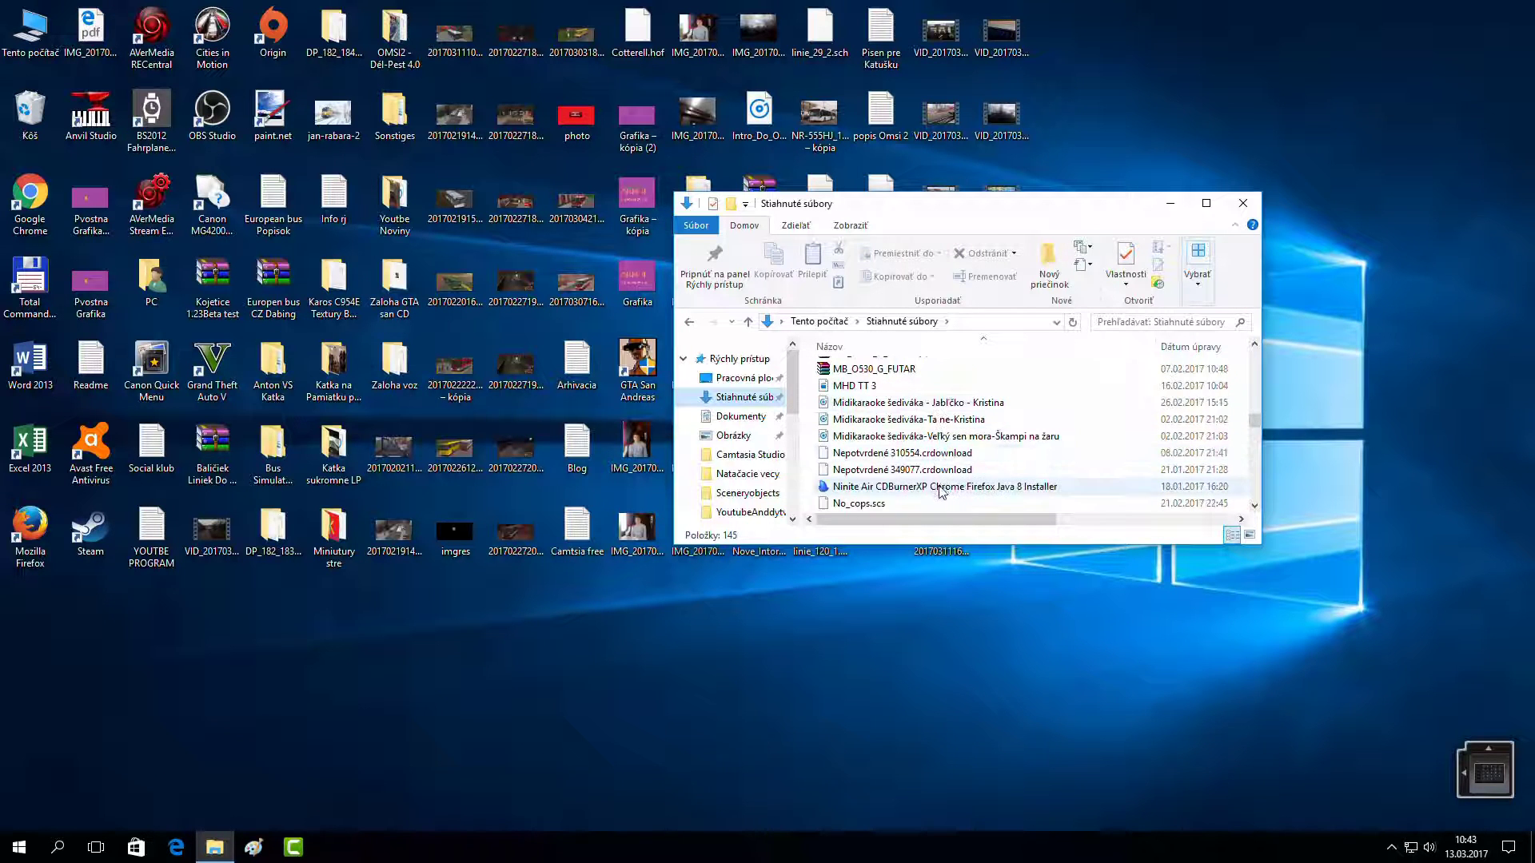
pyautogui.scroll(-3, 949, 482)
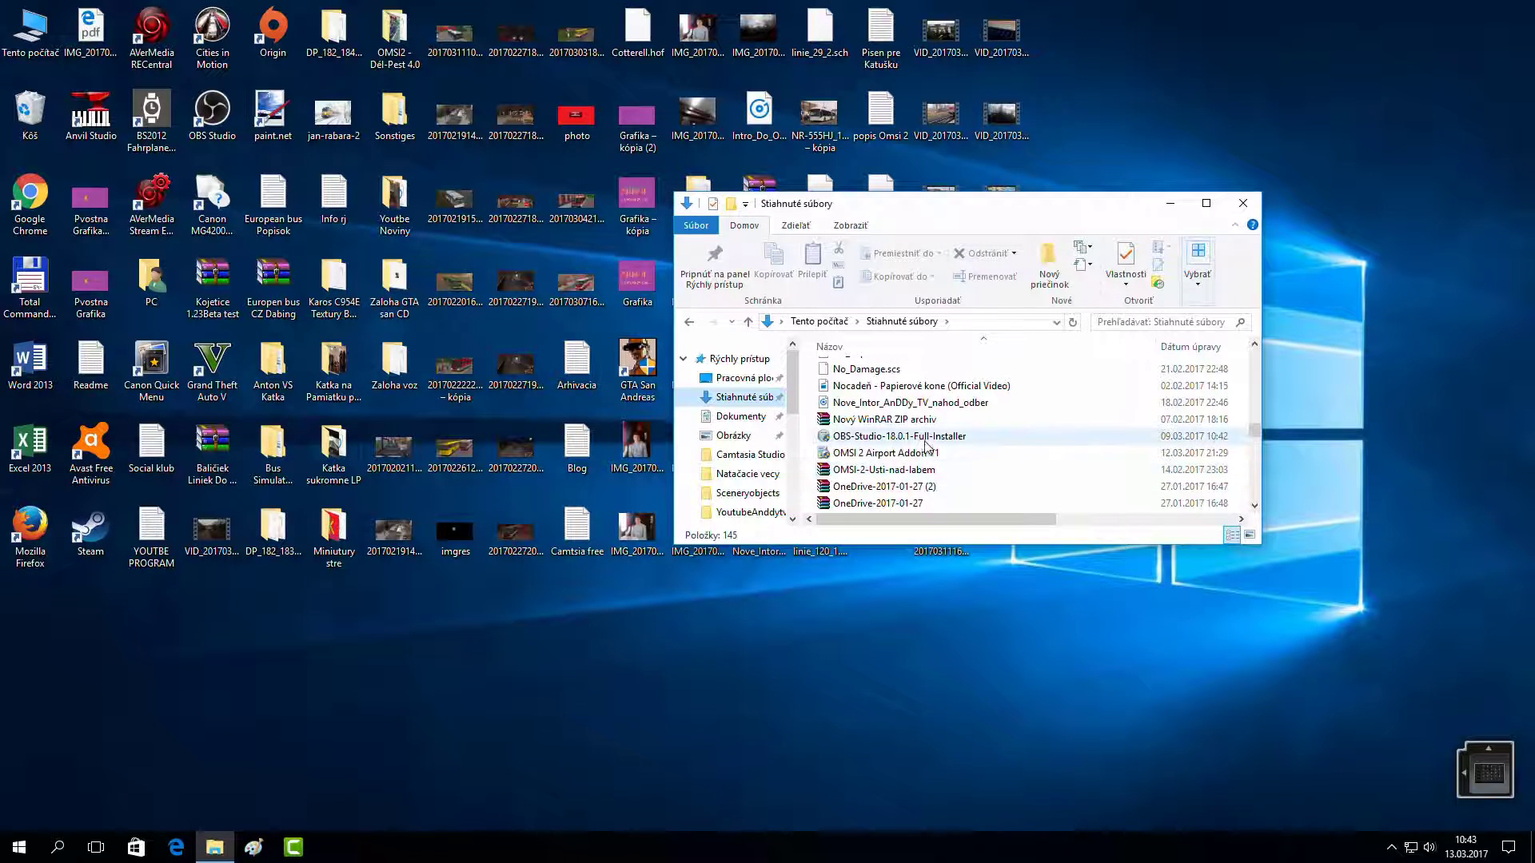
pyautogui.scroll(-1, 937, 442)
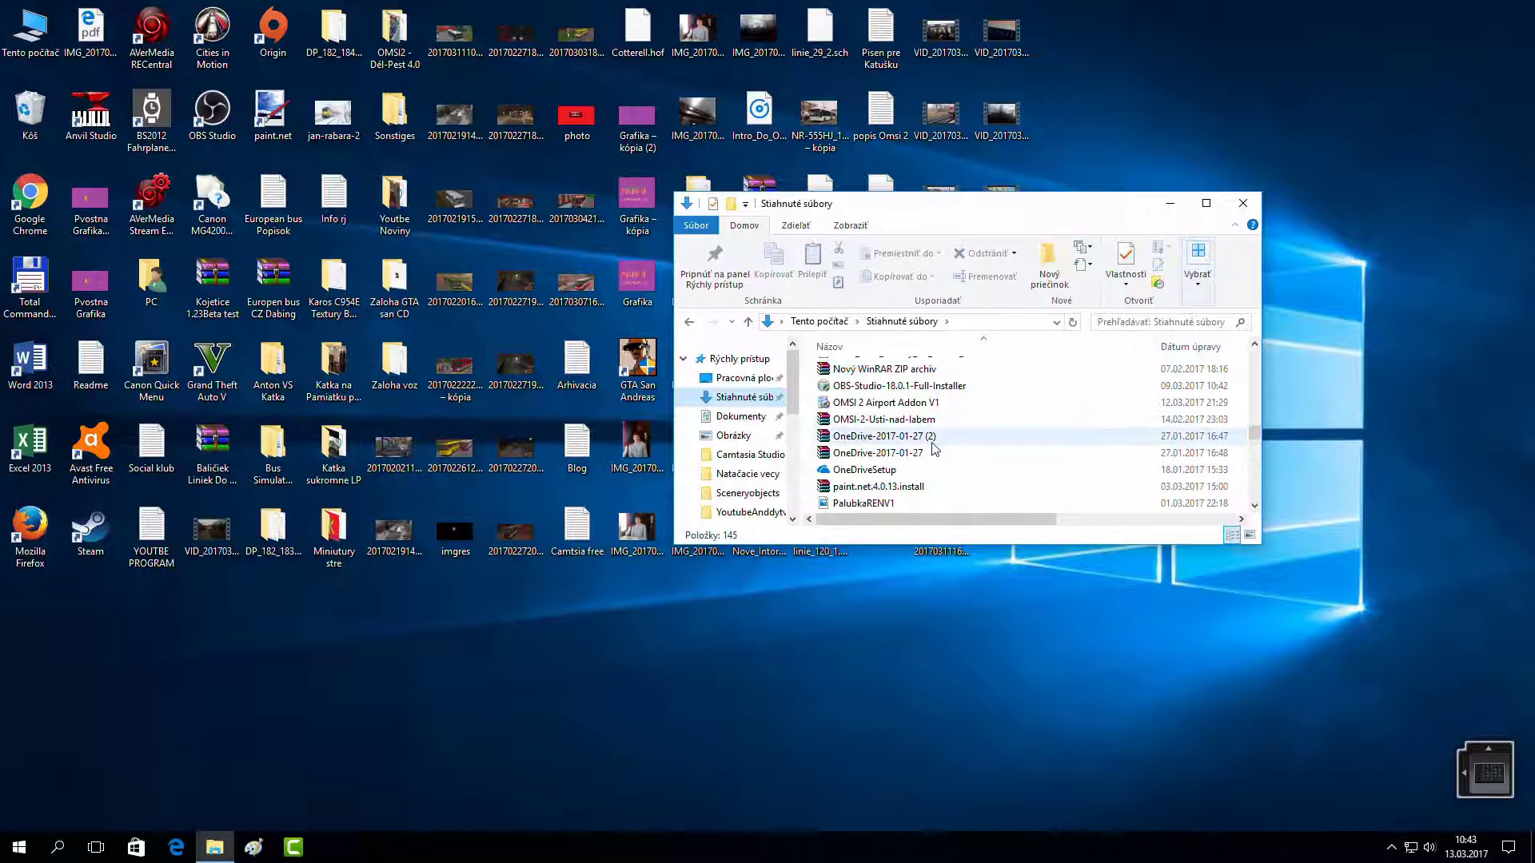
pyautogui.scroll(-2, 923, 463)
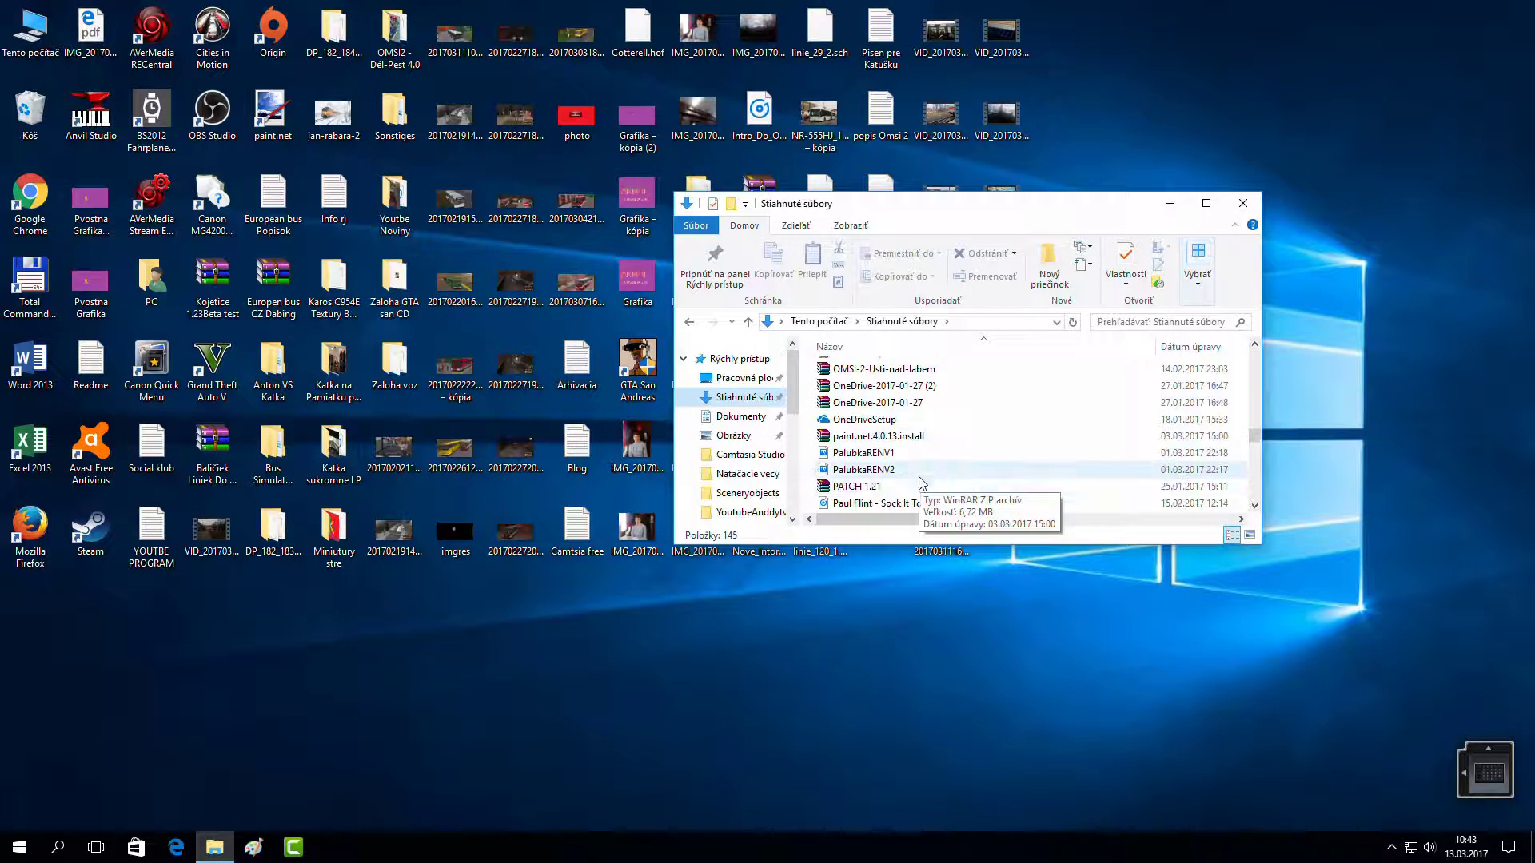
pyautogui.scroll(-2, 922, 468)
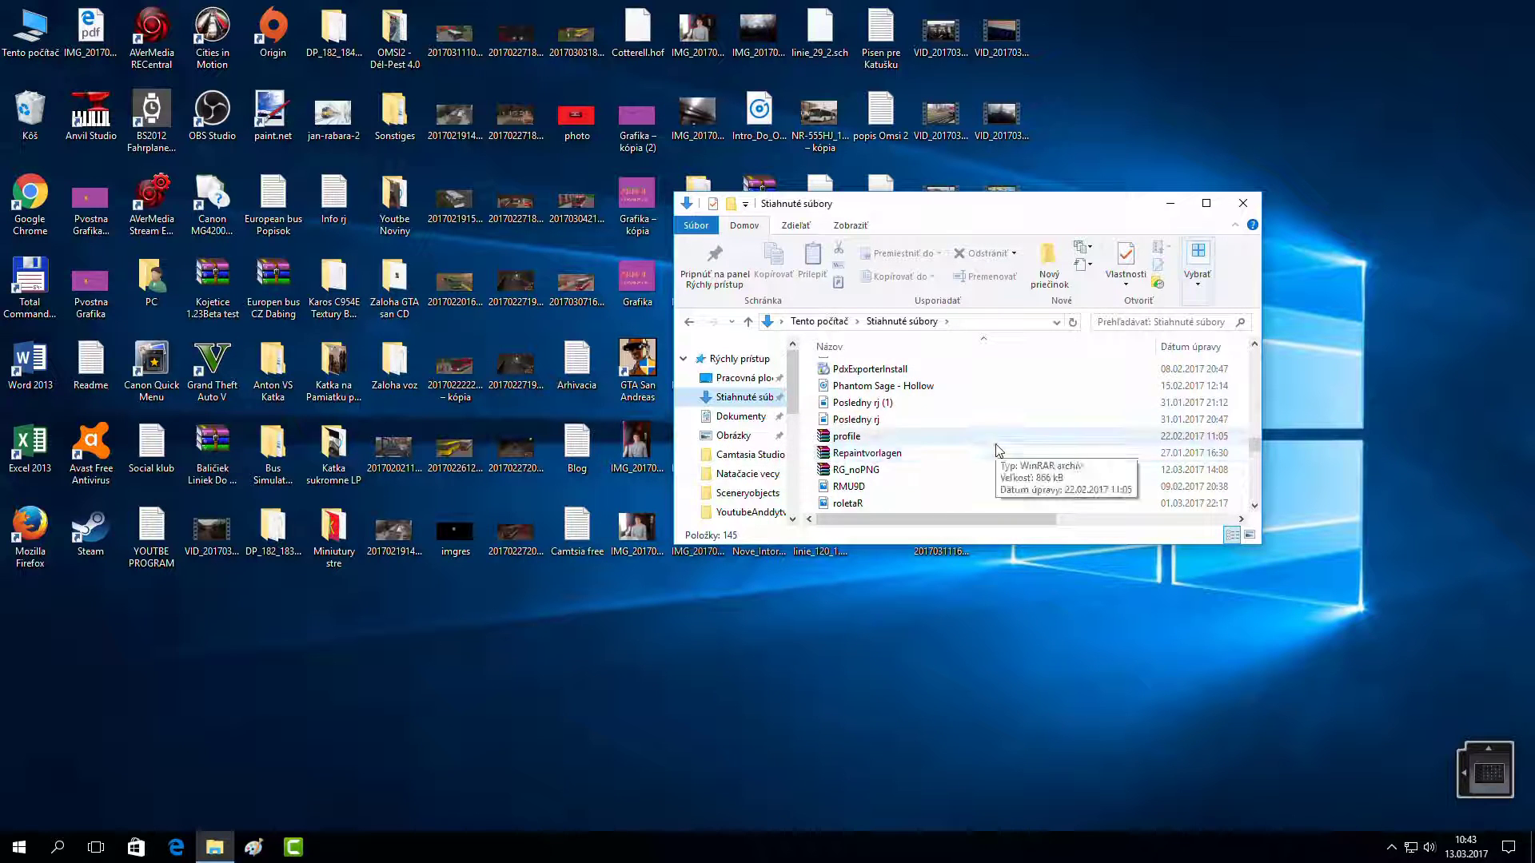
pyautogui.scroll(-3, 960, 448)
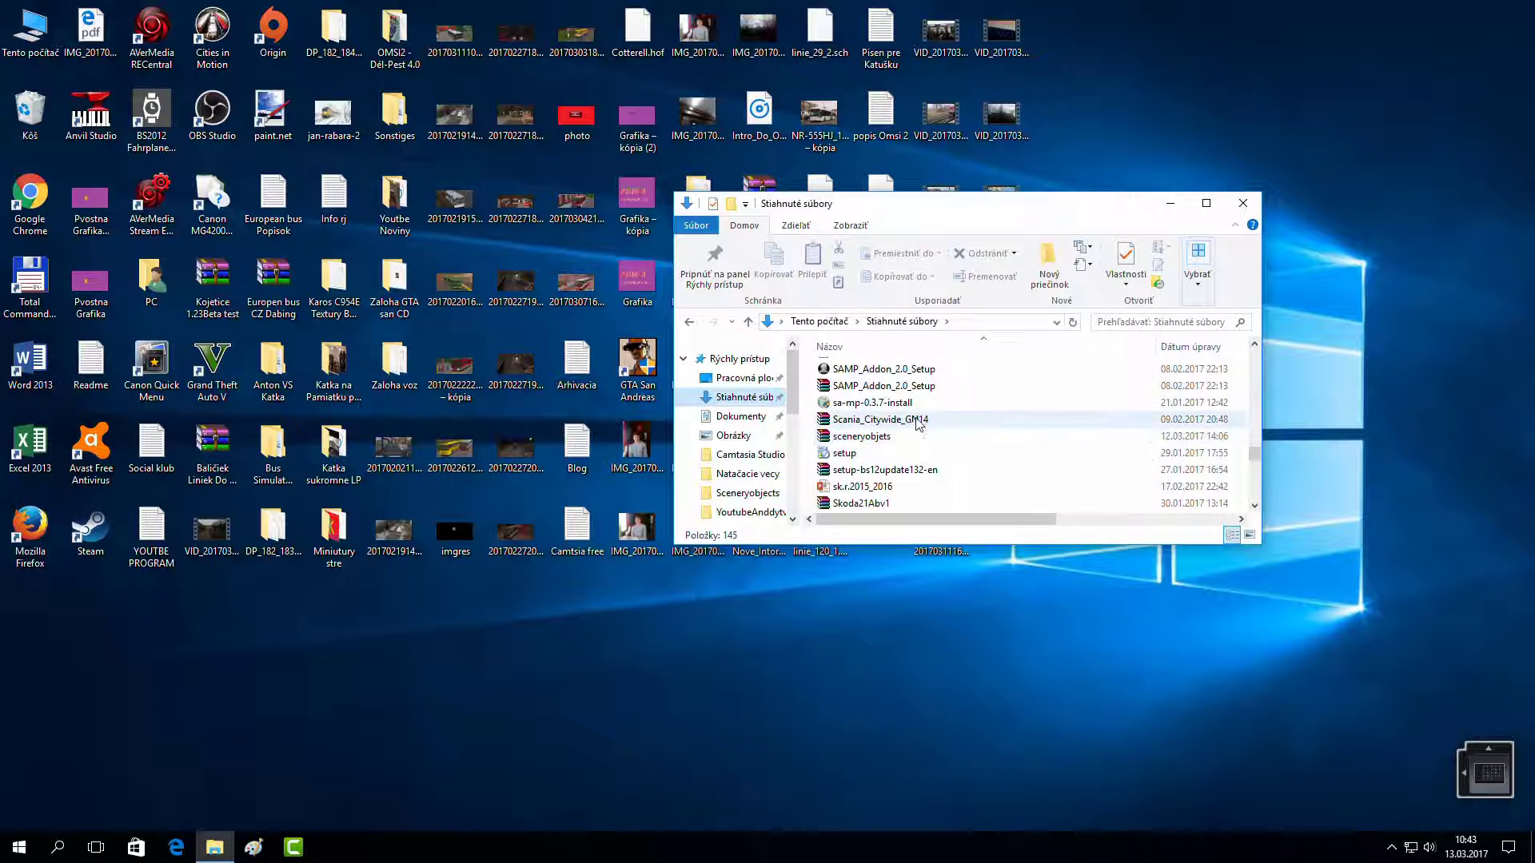
pyautogui.scroll(-2, 887, 448)
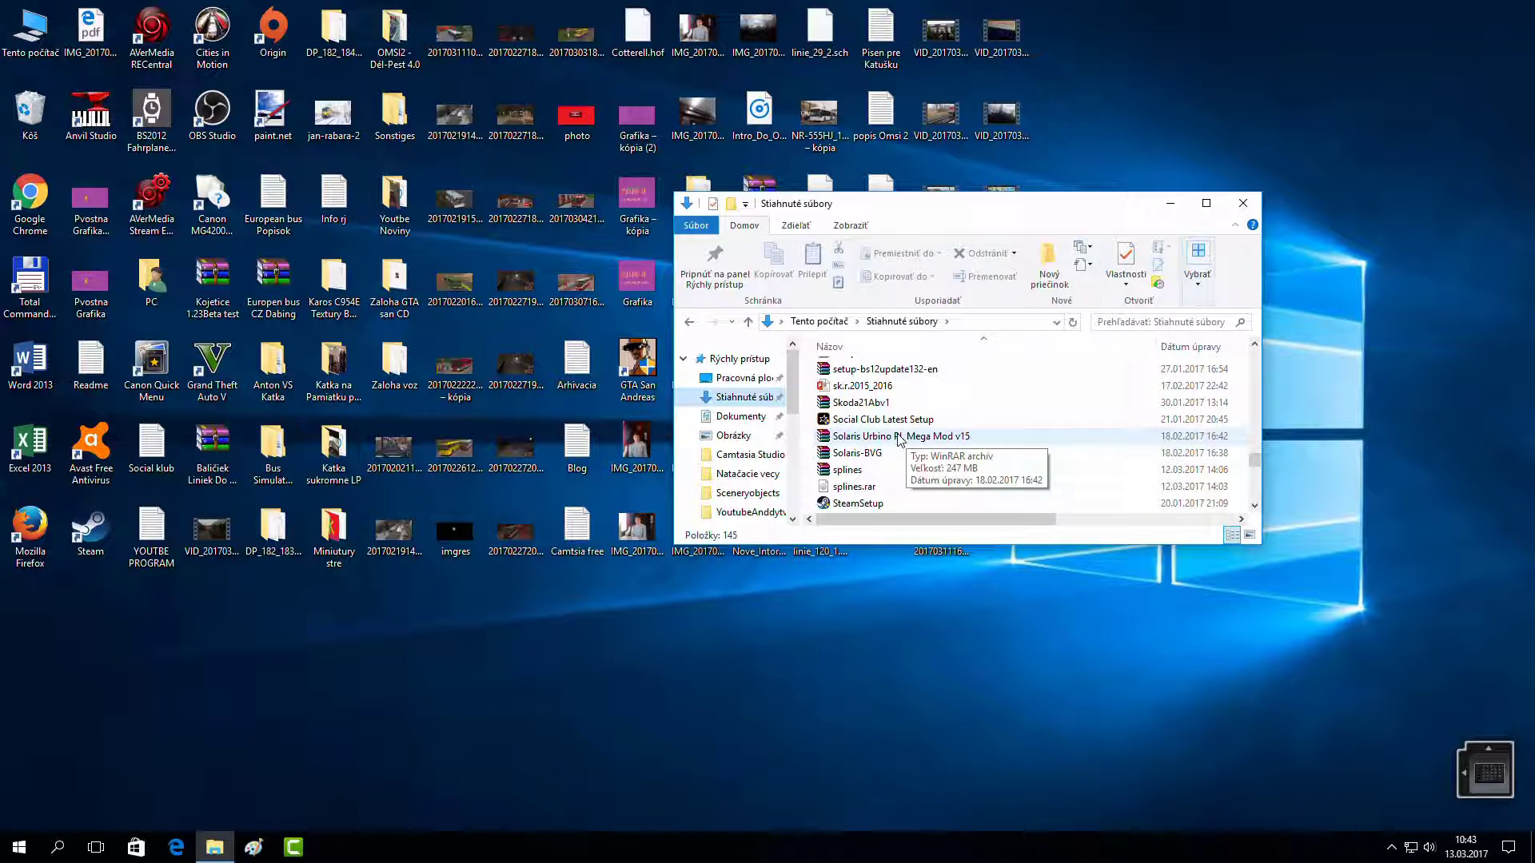
pyautogui.scroll(-1, 900, 439)
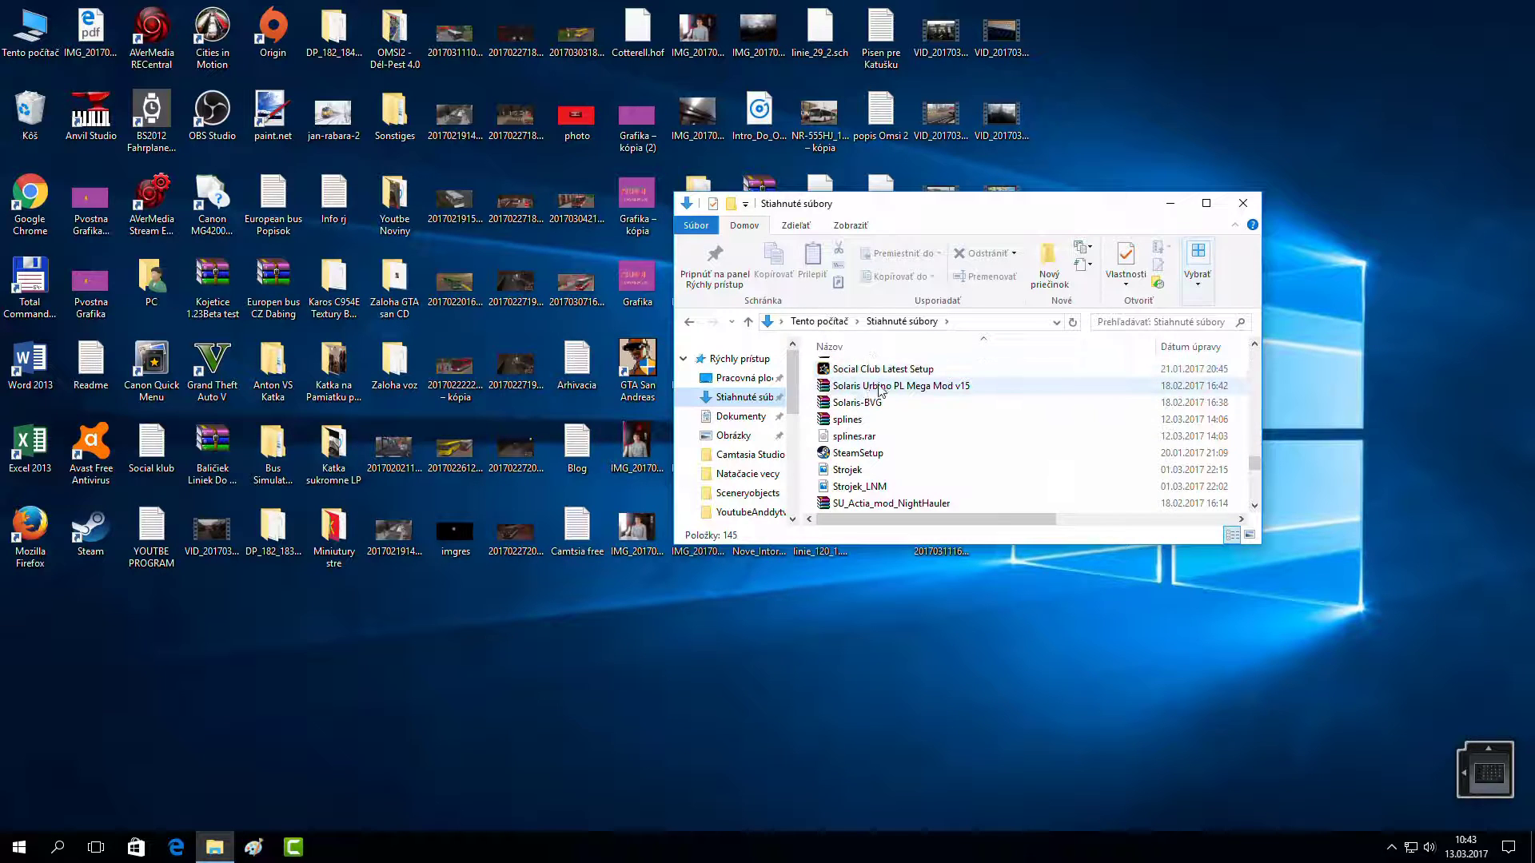
pyautogui.scroll(-1, 874, 424)
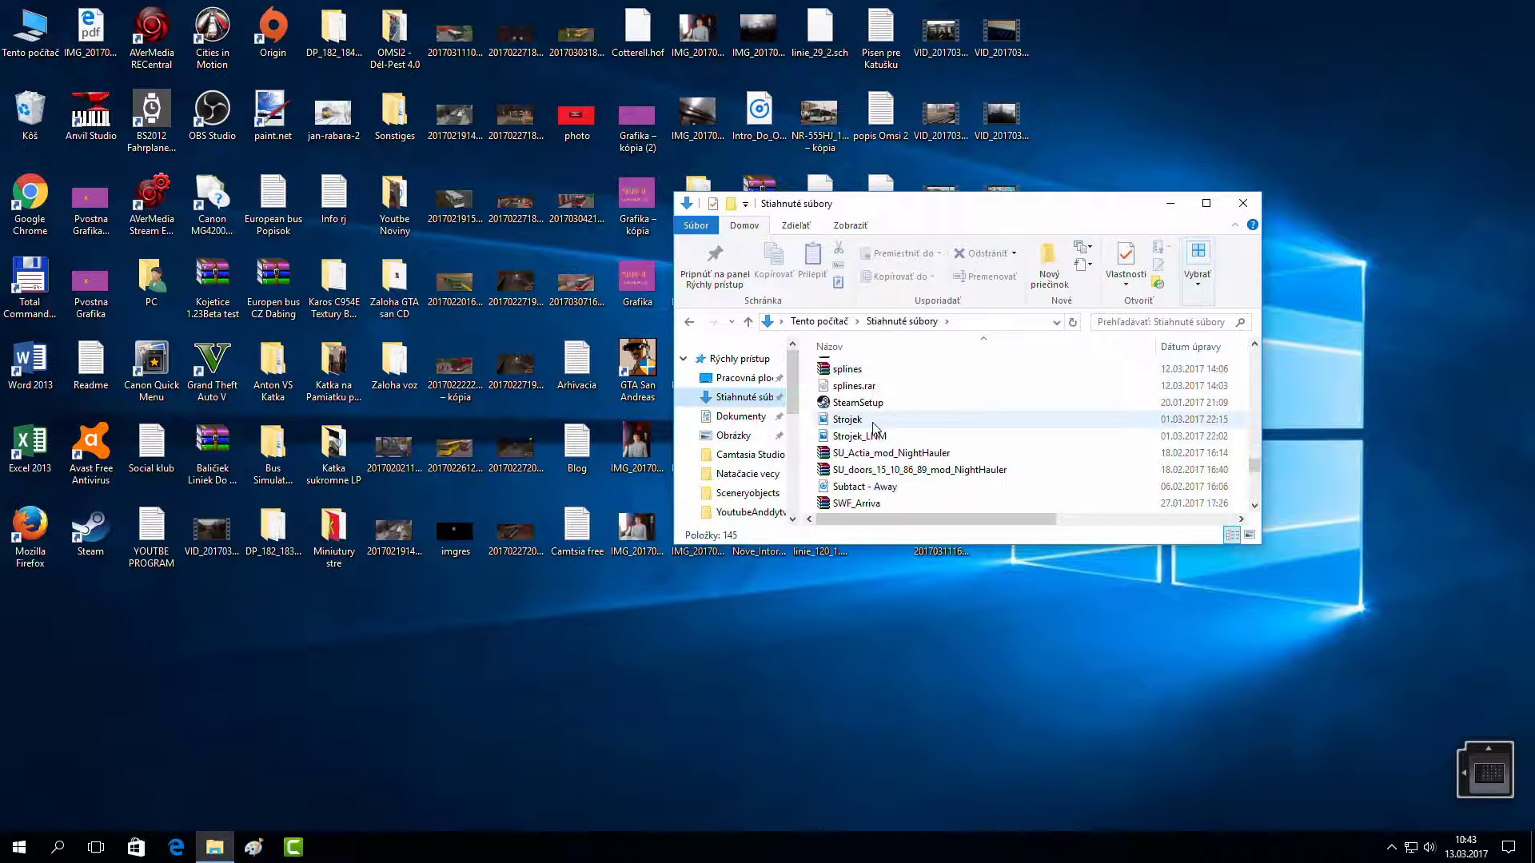
pyautogui.scroll(-4, 874, 427)
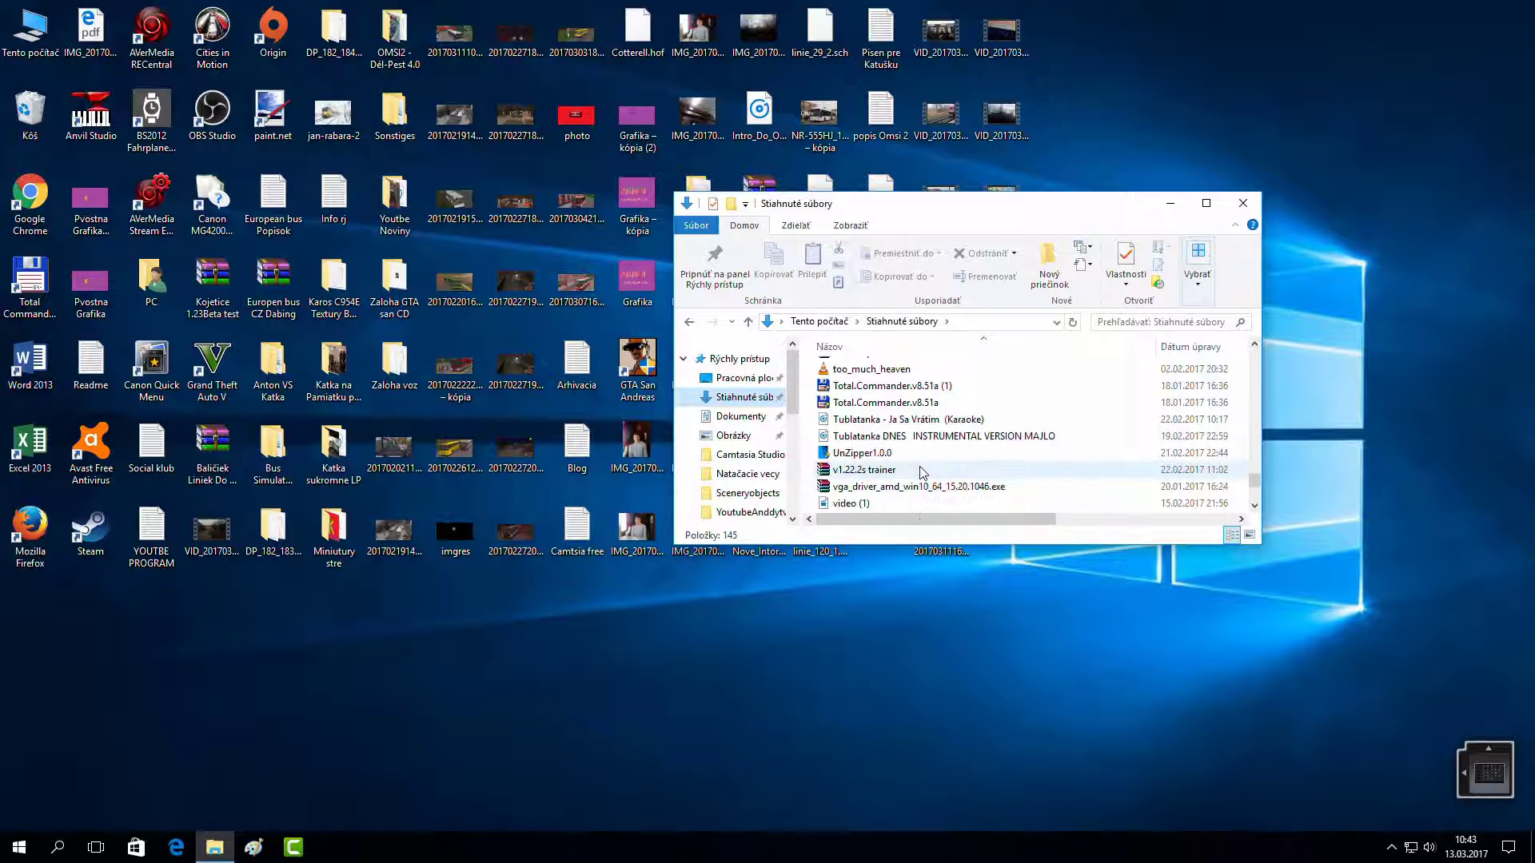
pyautogui.scroll(-3, 923, 472)
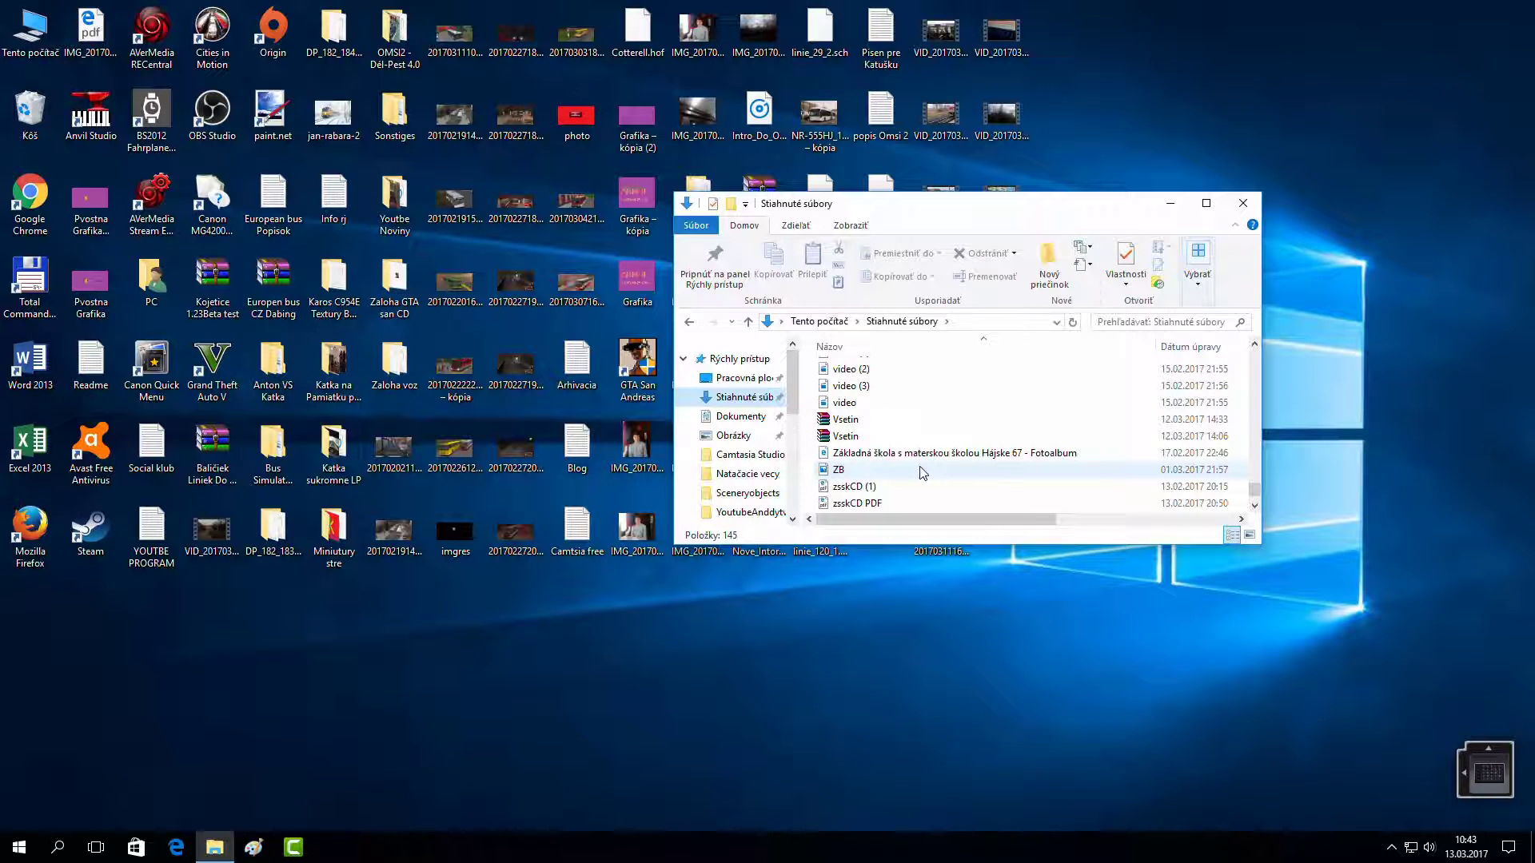
pyautogui.scroll(-1, 923, 473)
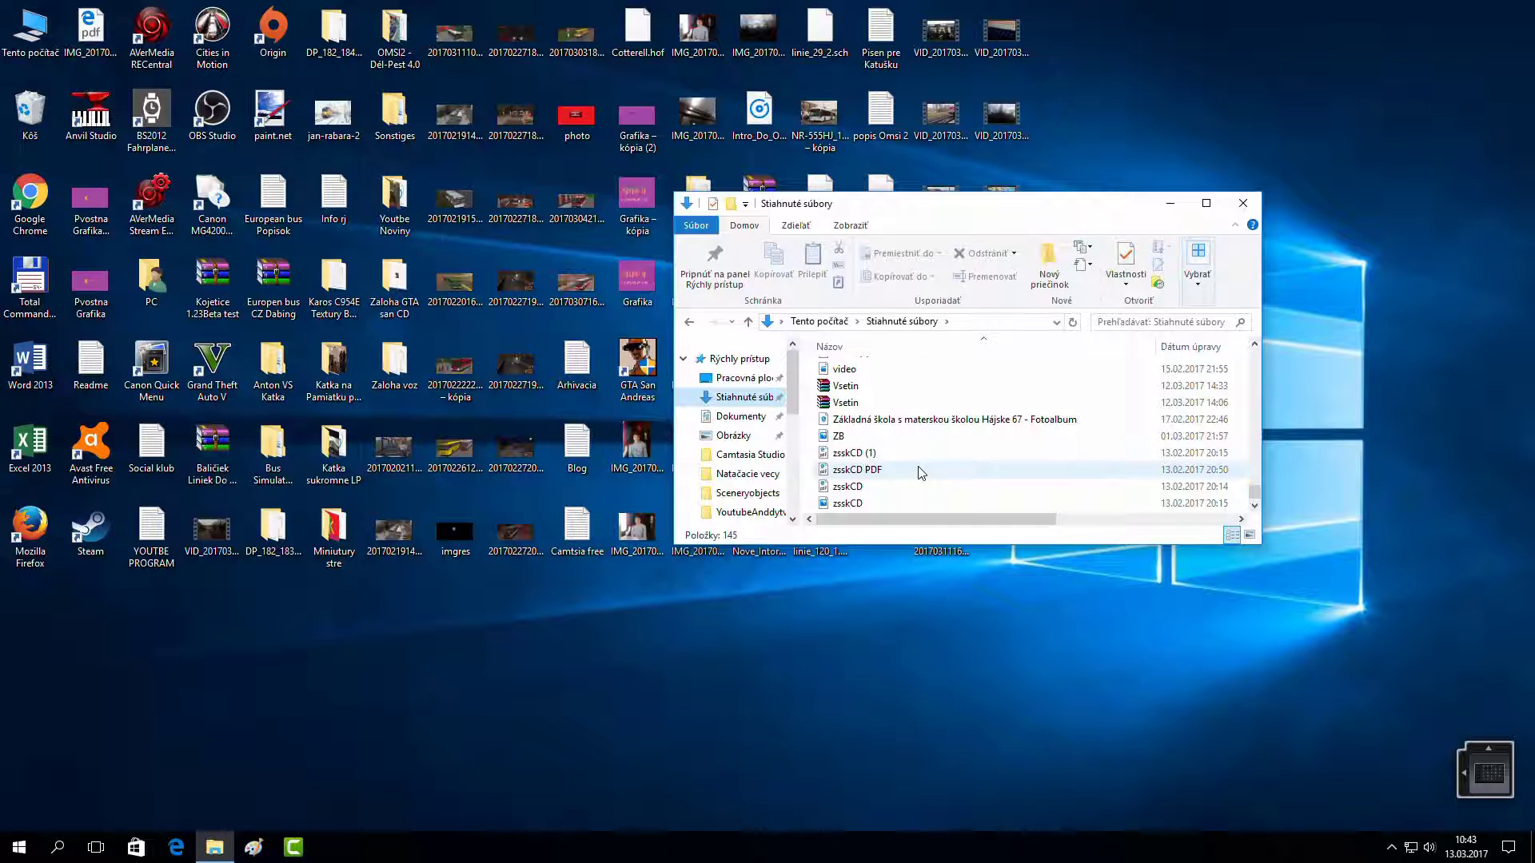
pyautogui.scroll(1, 921, 473)
pyautogui.scroll(10, 921, 472)
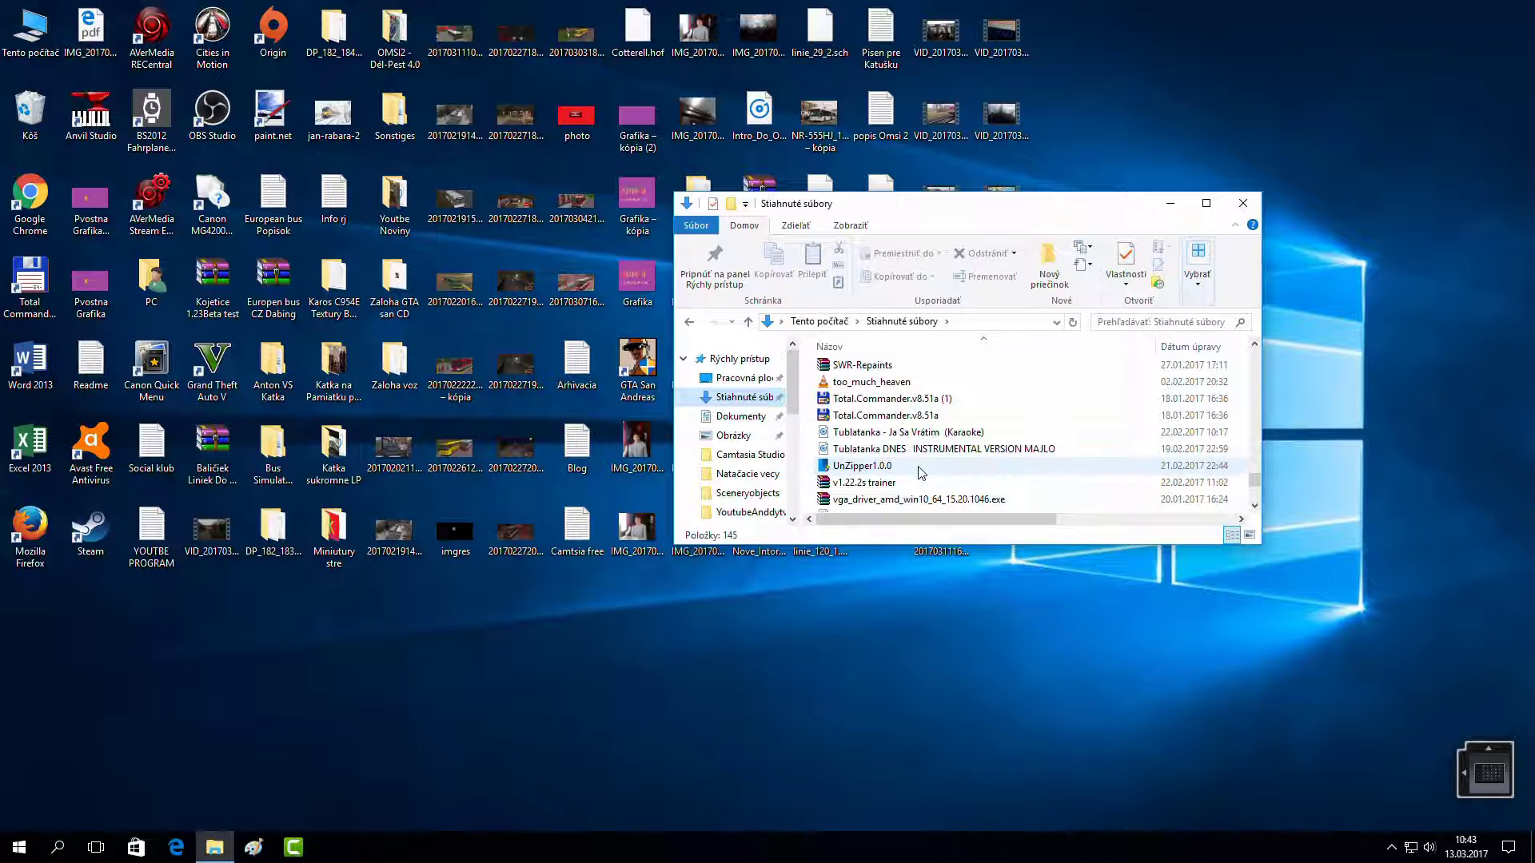
pyautogui.scroll(10, 922, 473)
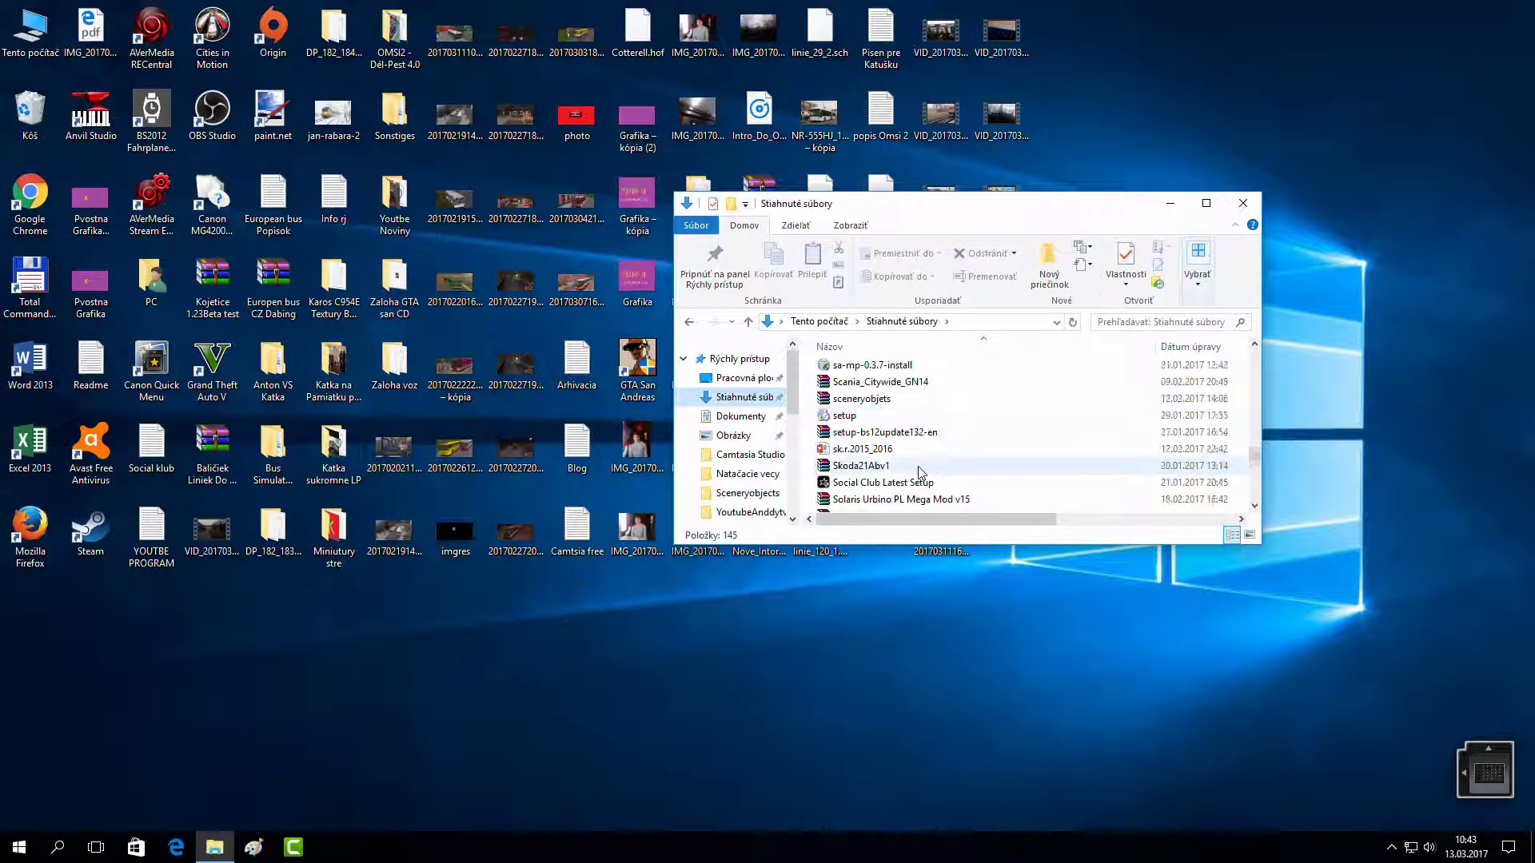
pyautogui.scroll(1, 921, 473)
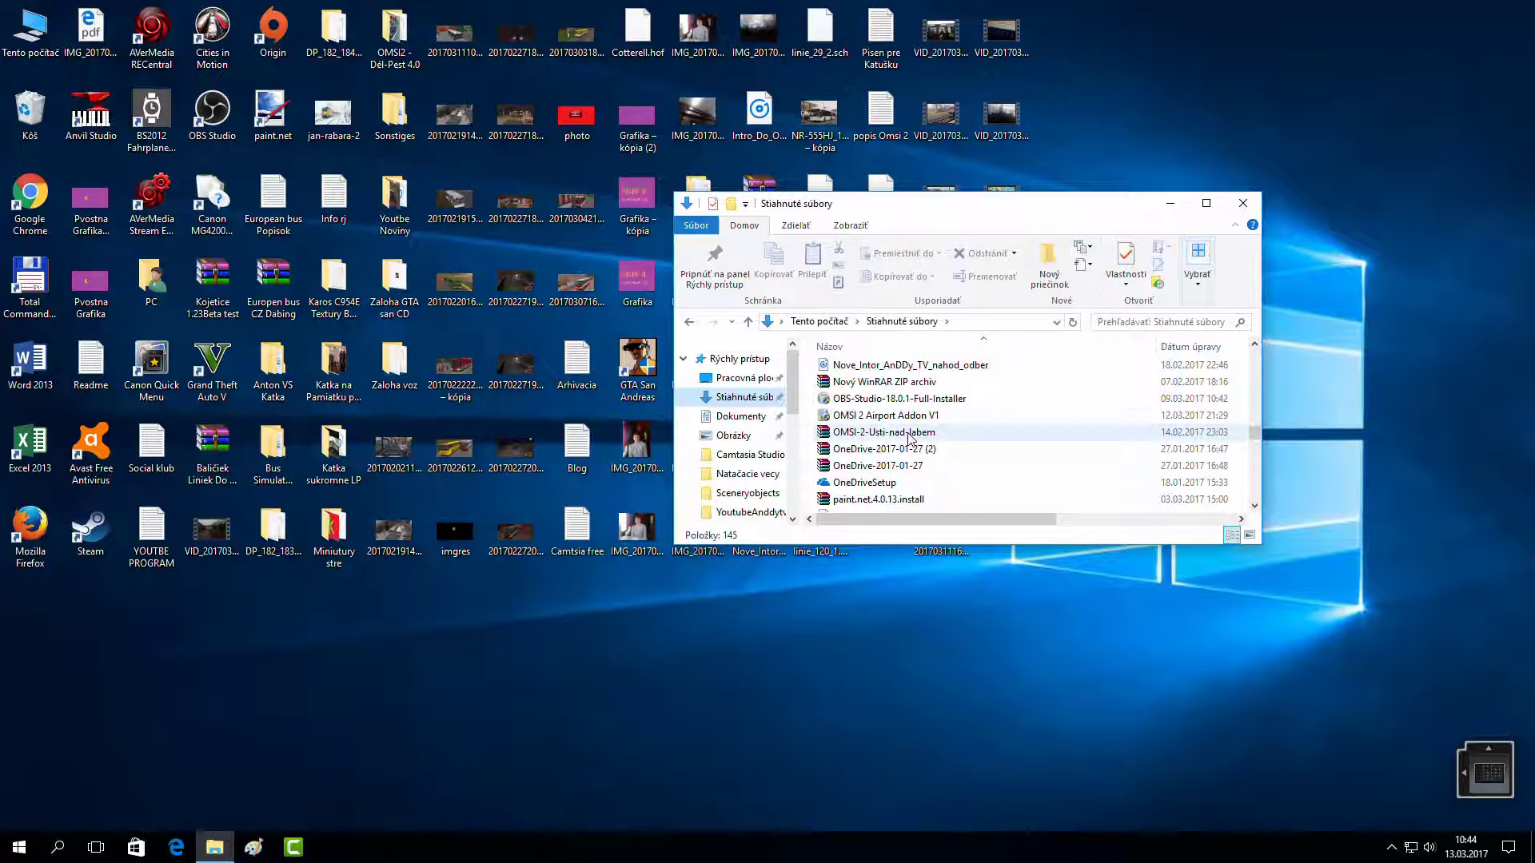
# - Open the OMSI-2-Usti-nad-labem archive in WinRAR and view the Navod pre aktulizaciu text file inside its Usti nad Labem omsi 2 folder
pyautogui.click(909, 437)
pyautogui.doubleClick(909, 437)
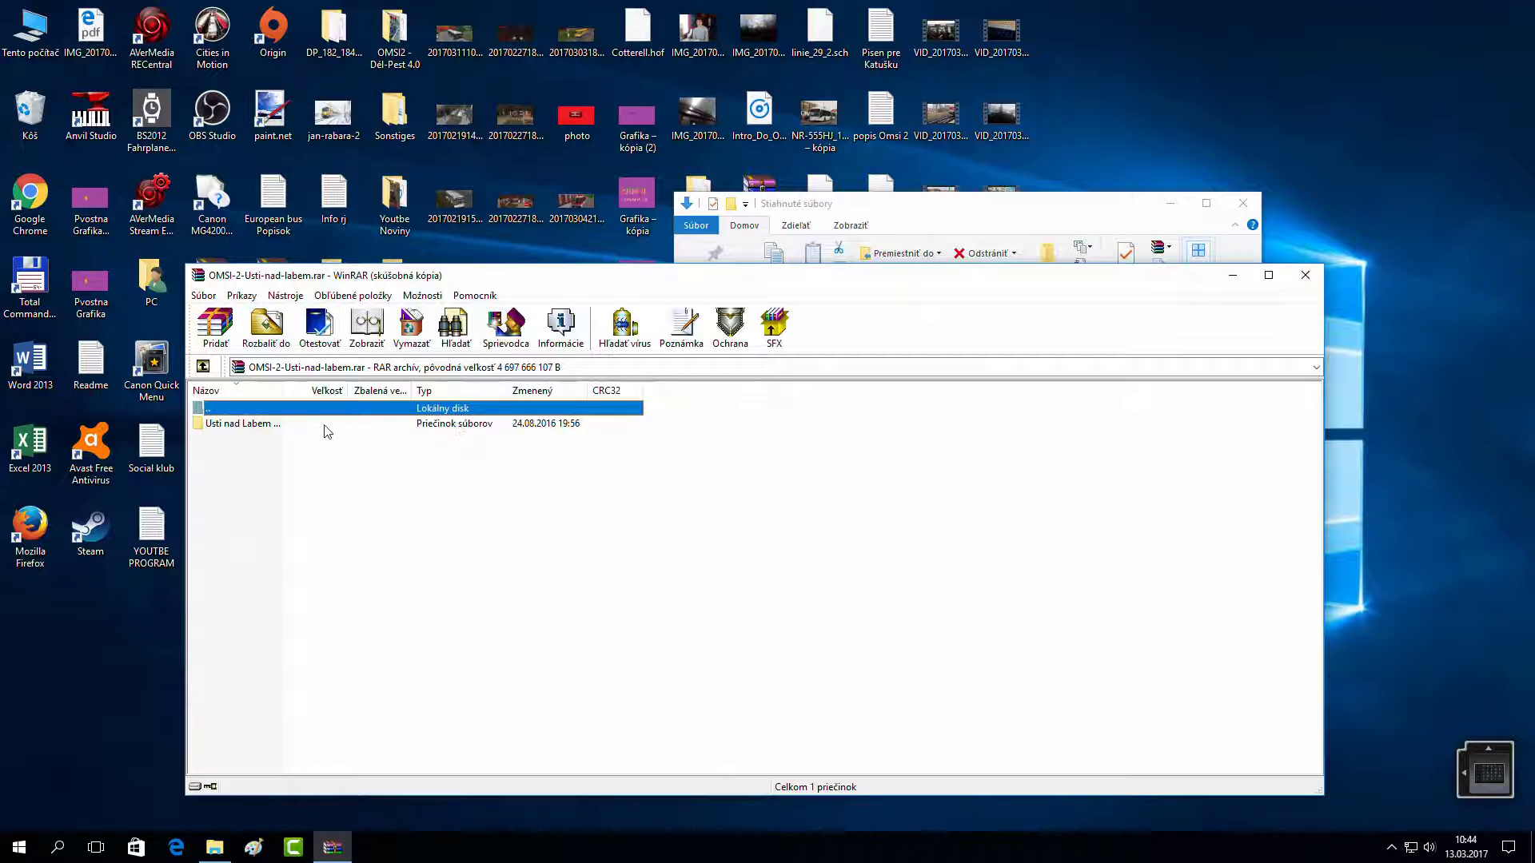
pyautogui.doubleClick(324, 423)
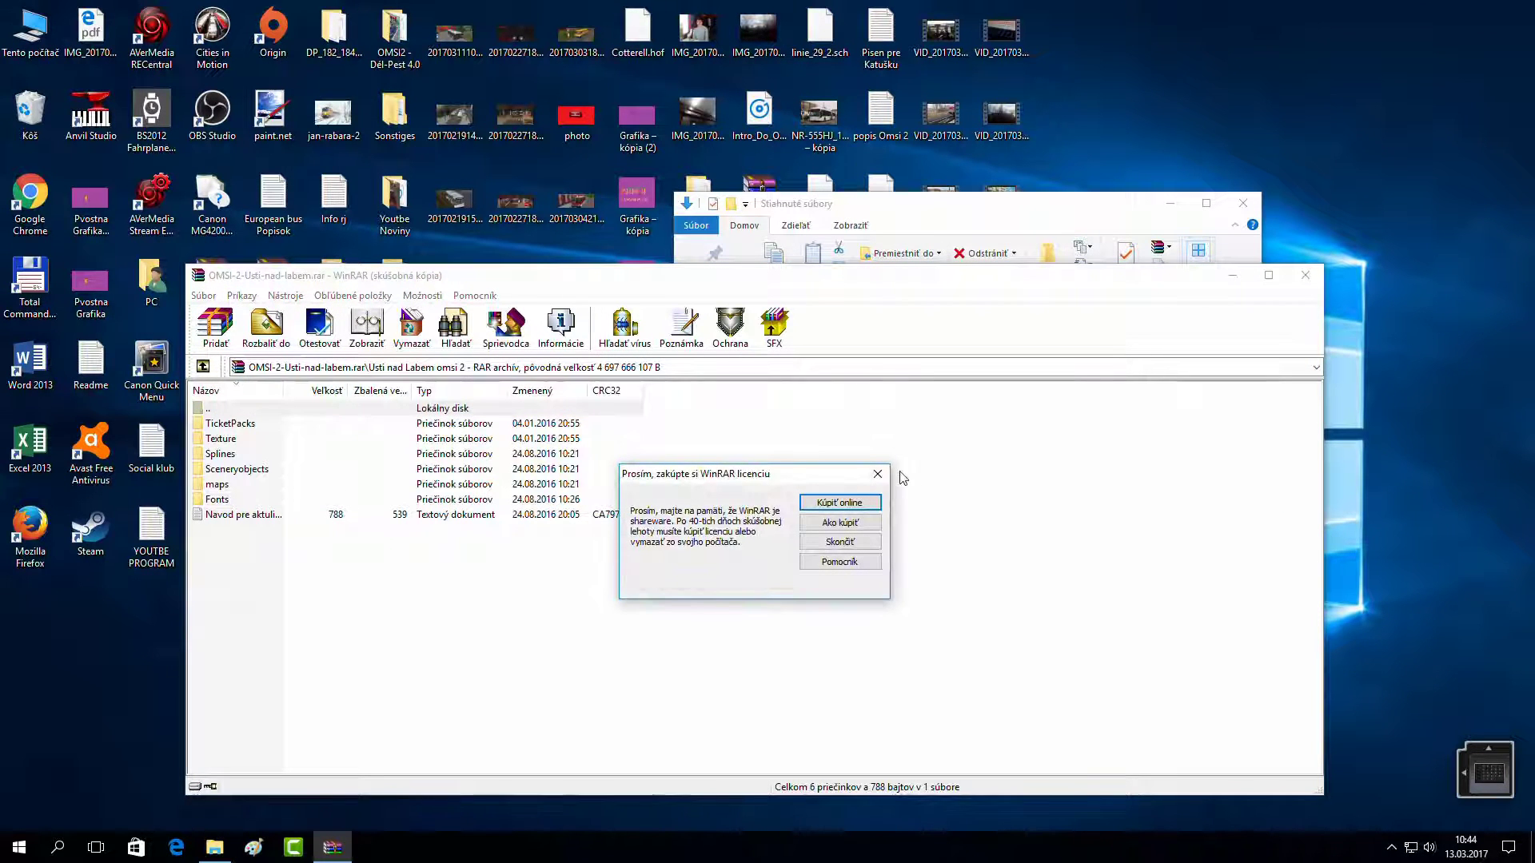
pyautogui.click(877, 475)
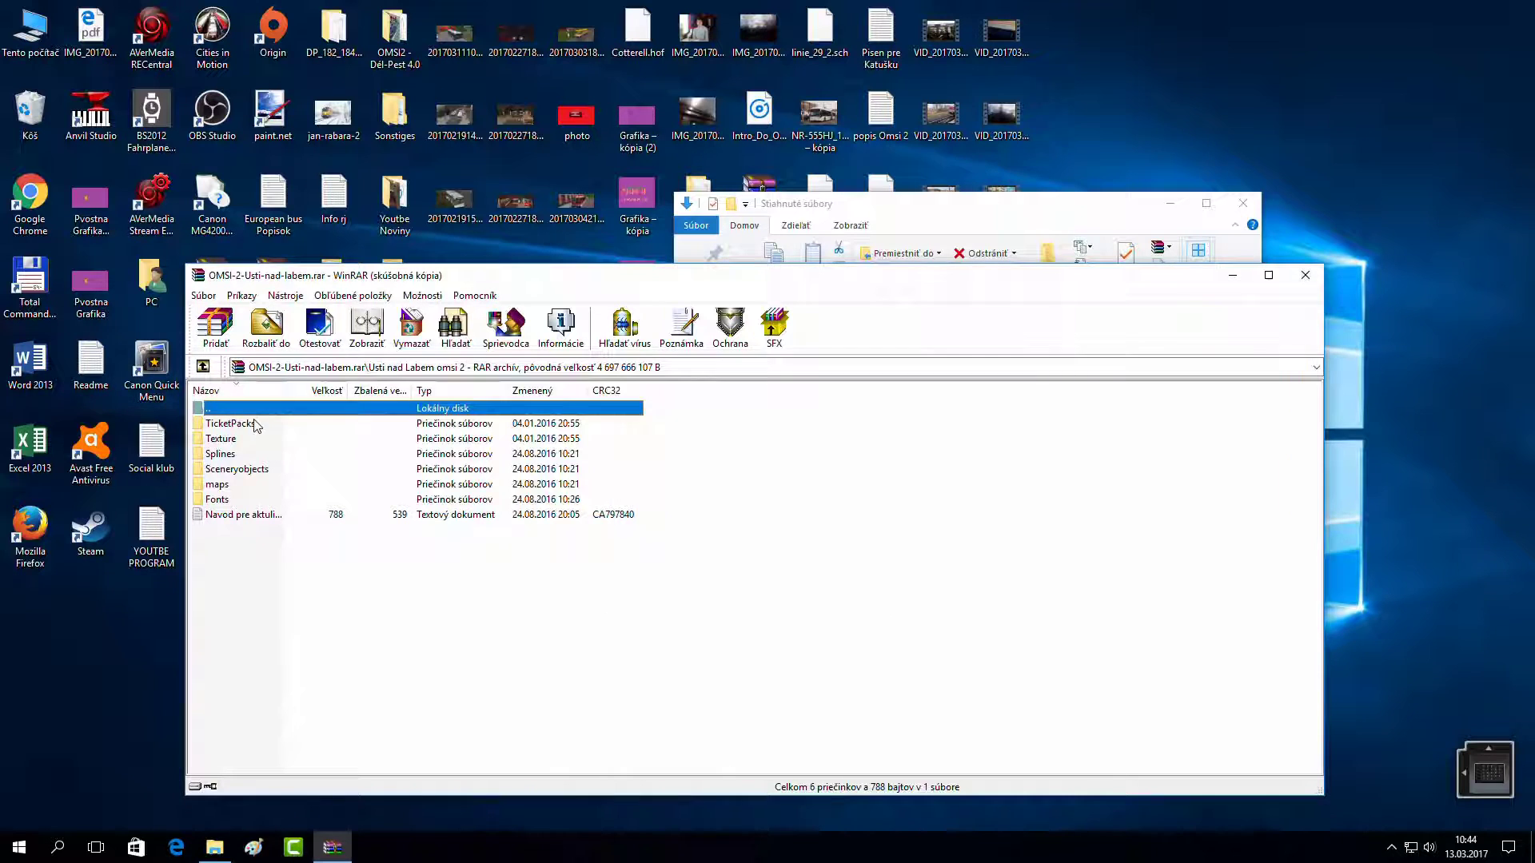
pyautogui.doubleClick(268, 515)
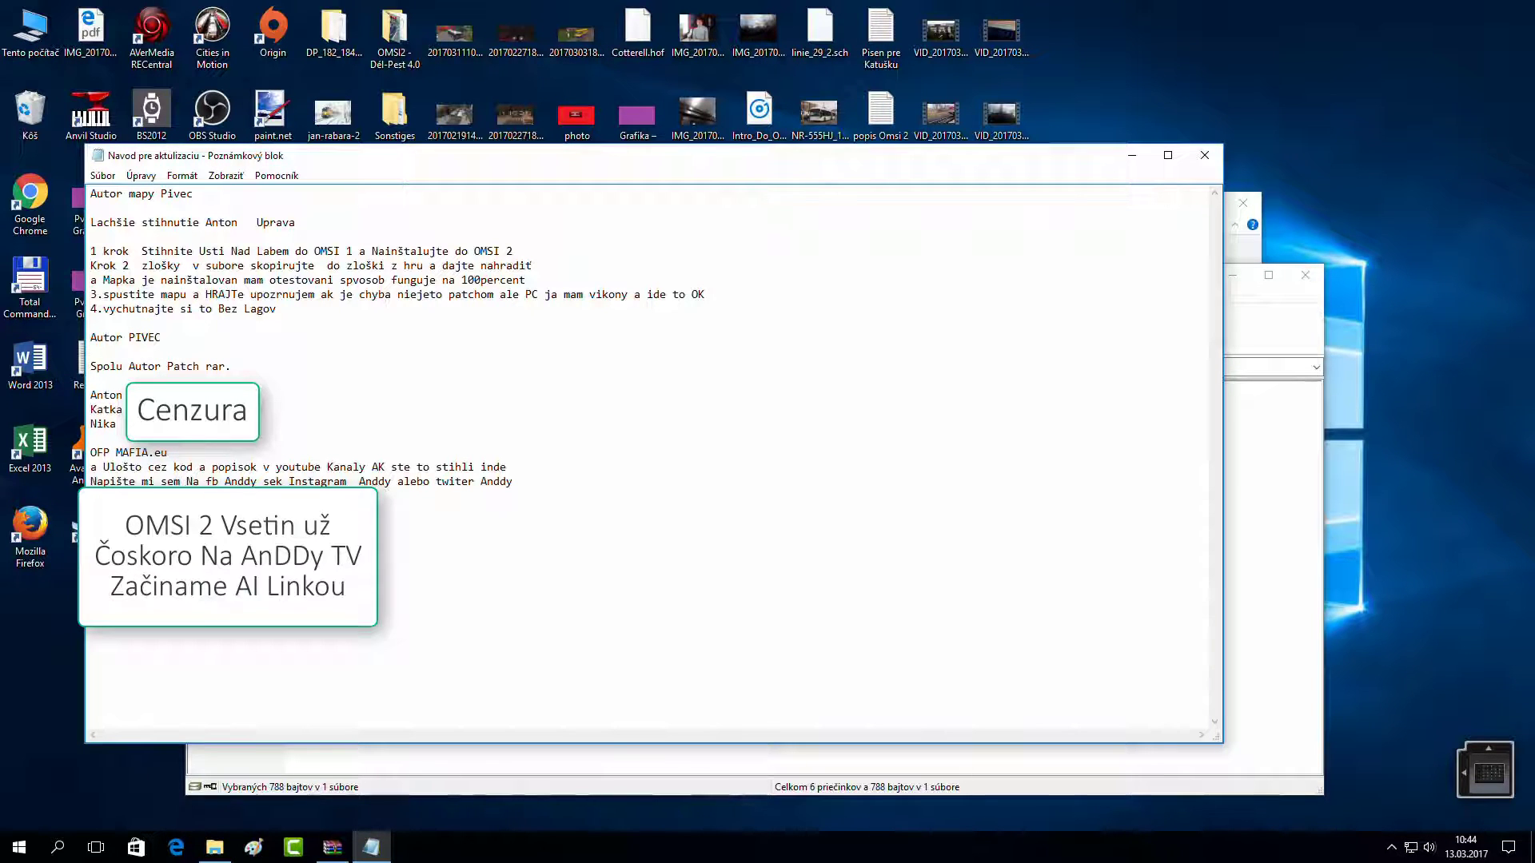
# - Add another person's first name on the empty line below the names in the instruction file's credits
pyautogui.moveTo(124, 435); pyautogui.dragTo(82, 398)
pyautogui.click(673, 435)
pyautogui.write('Lucku')
# - Close the instruction file with its change saved, and close the archive without updating the file in it
pyautogui.click(1204, 156)
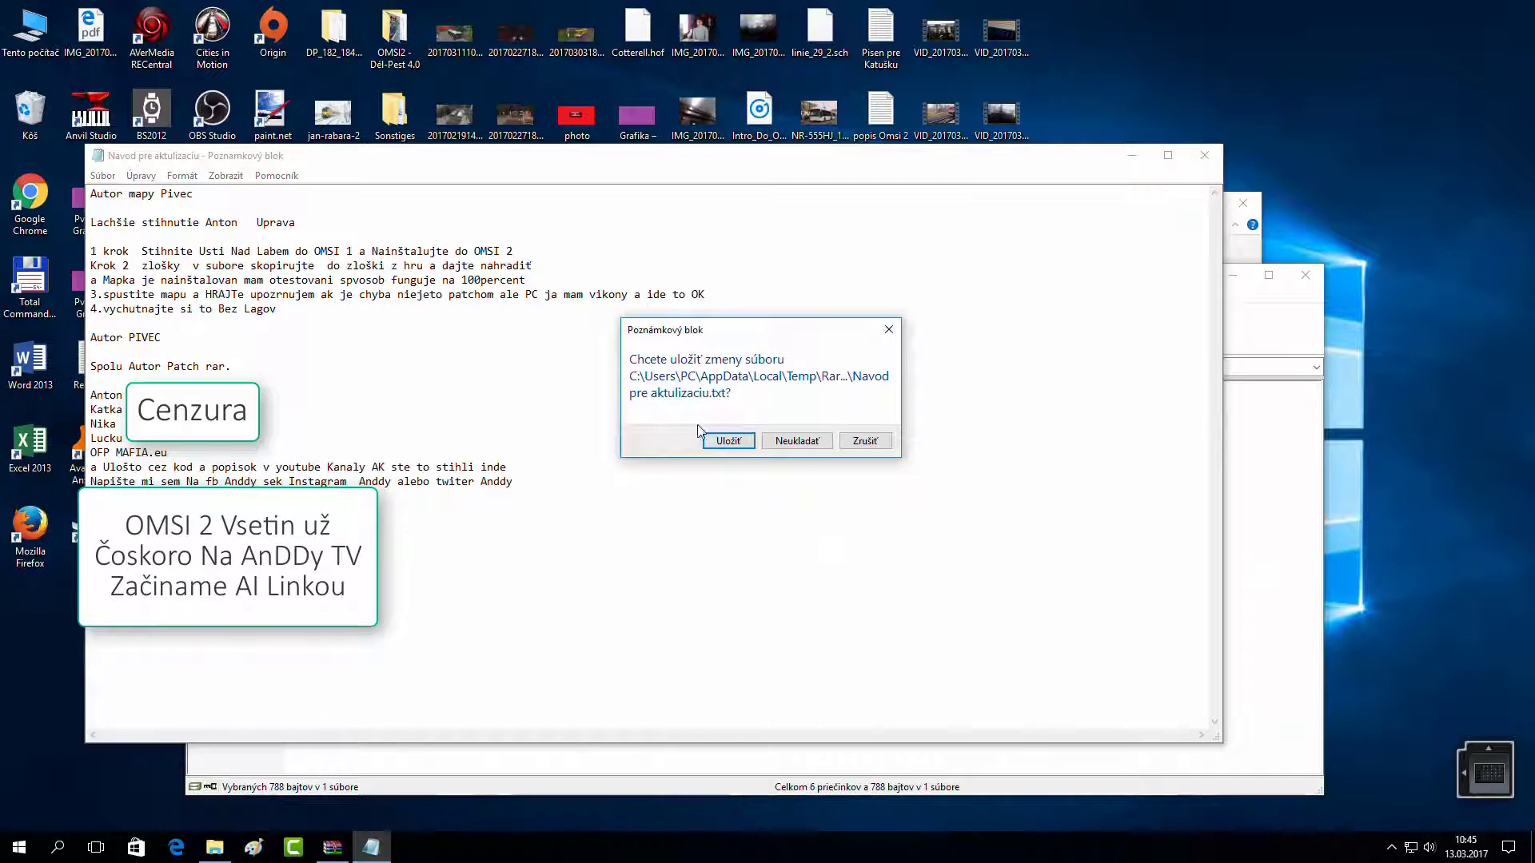
pyautogui.click(855, 443)
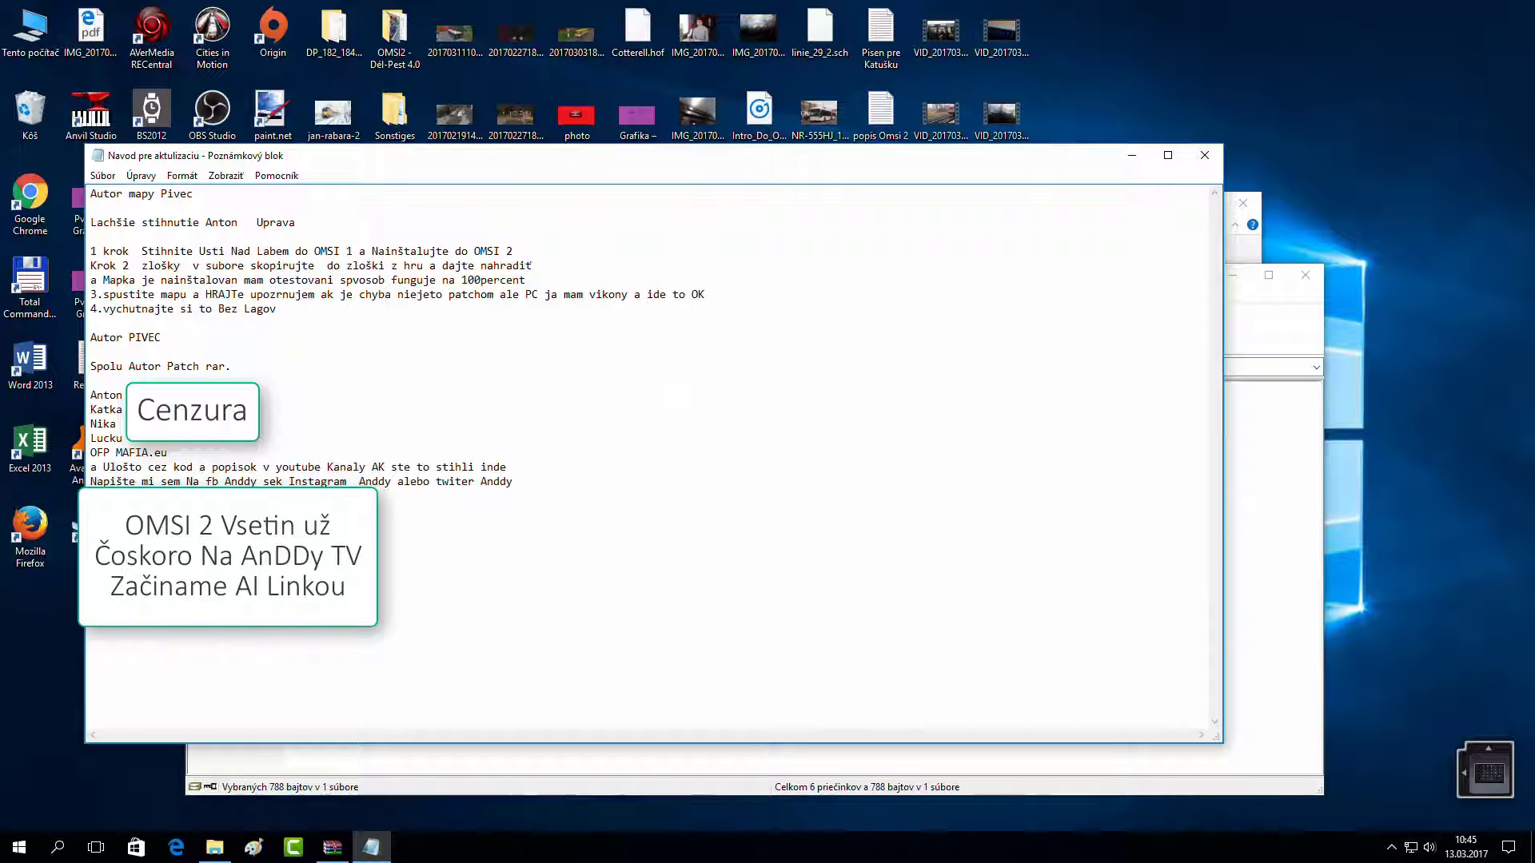
pyautogui.click(1204, 155)
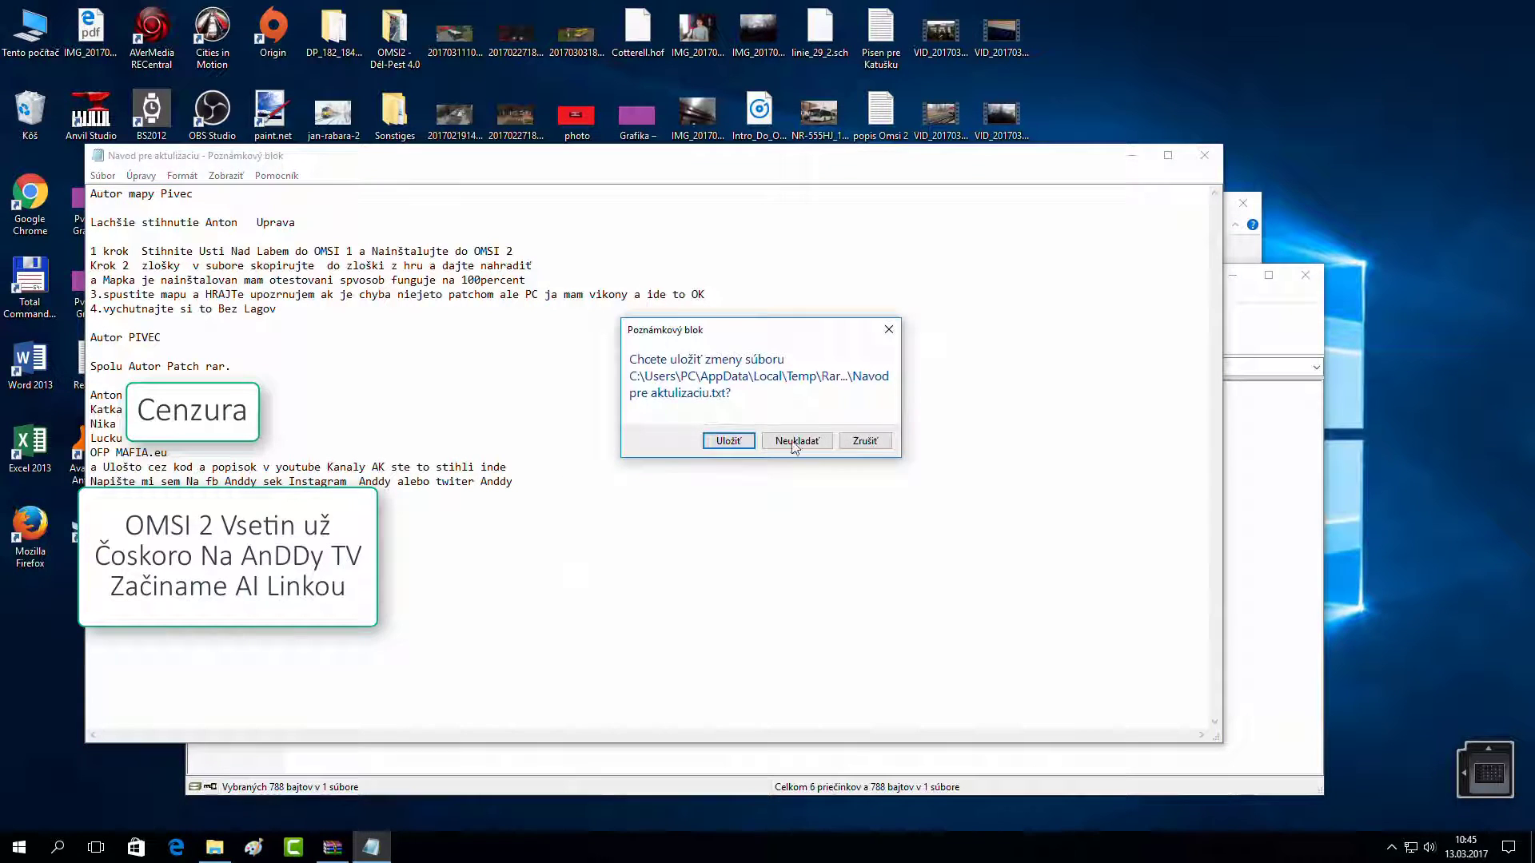
pyautogui.click(727, 441)
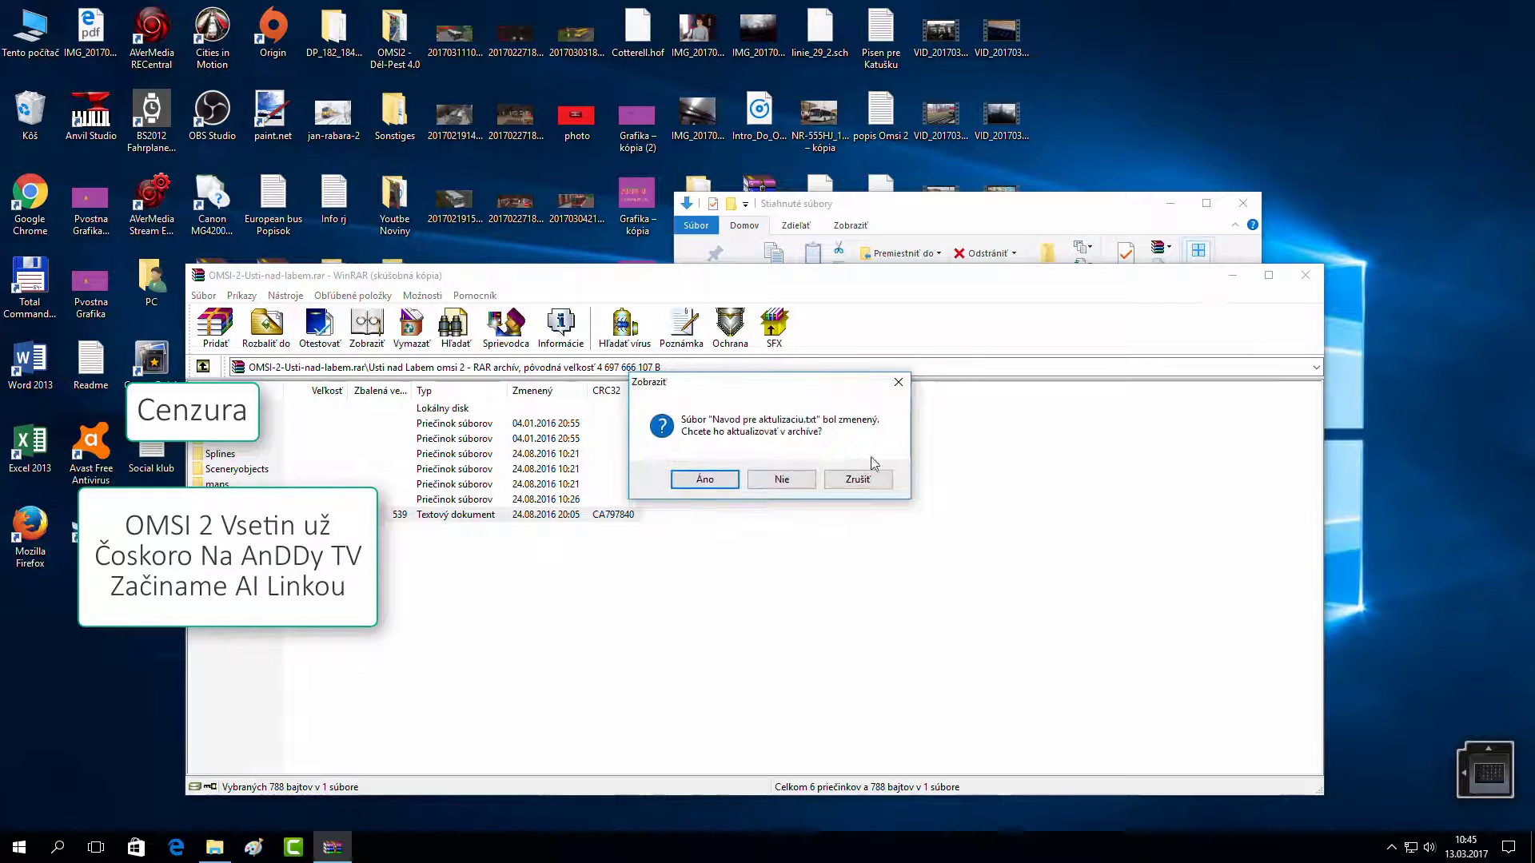
pyautogui.click(803, 484)
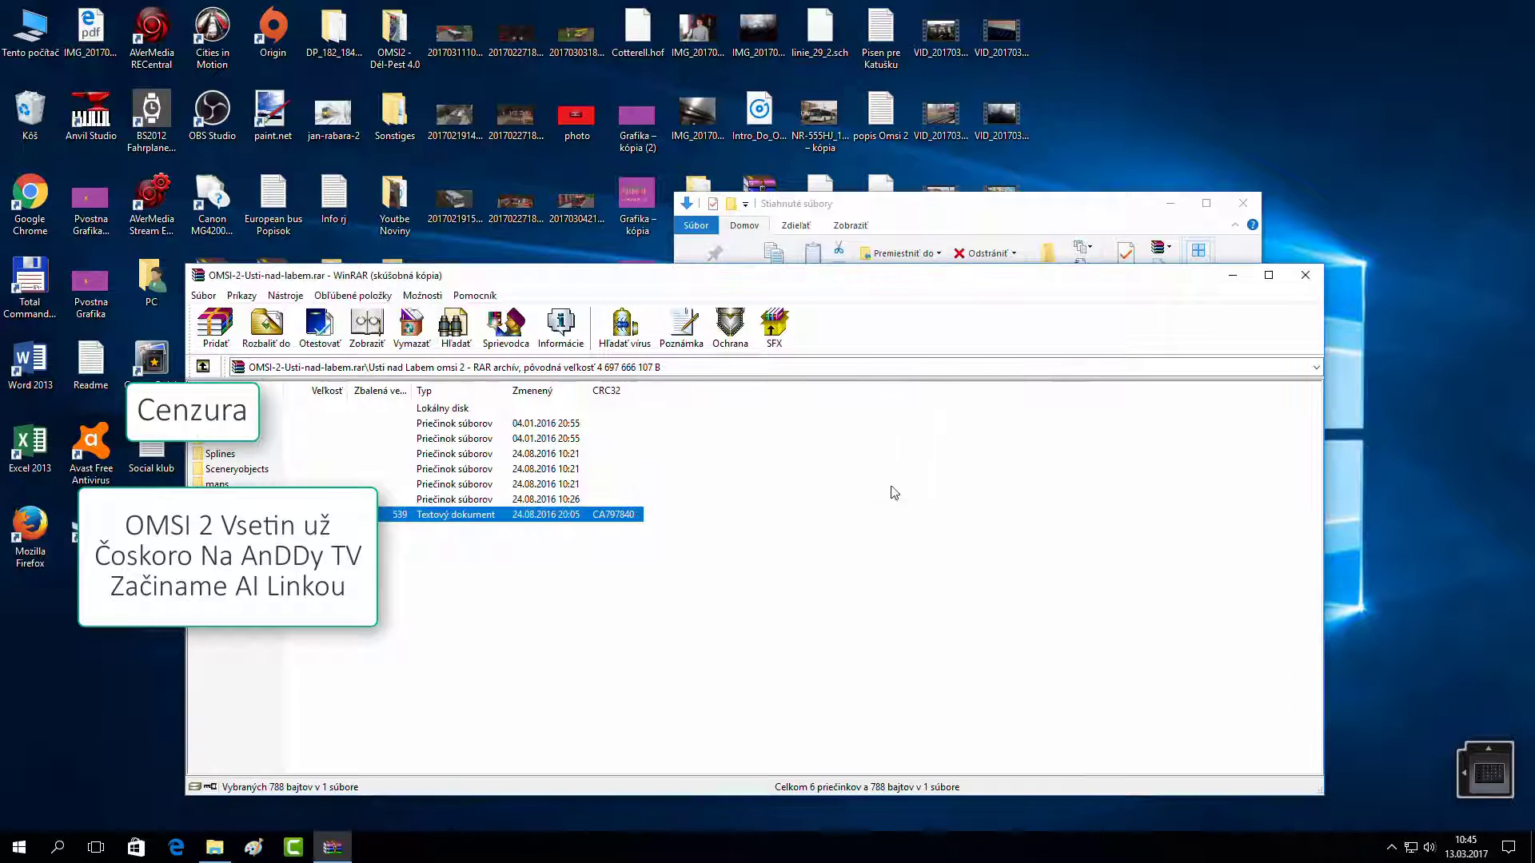
pyautogui.click(1304, 281)
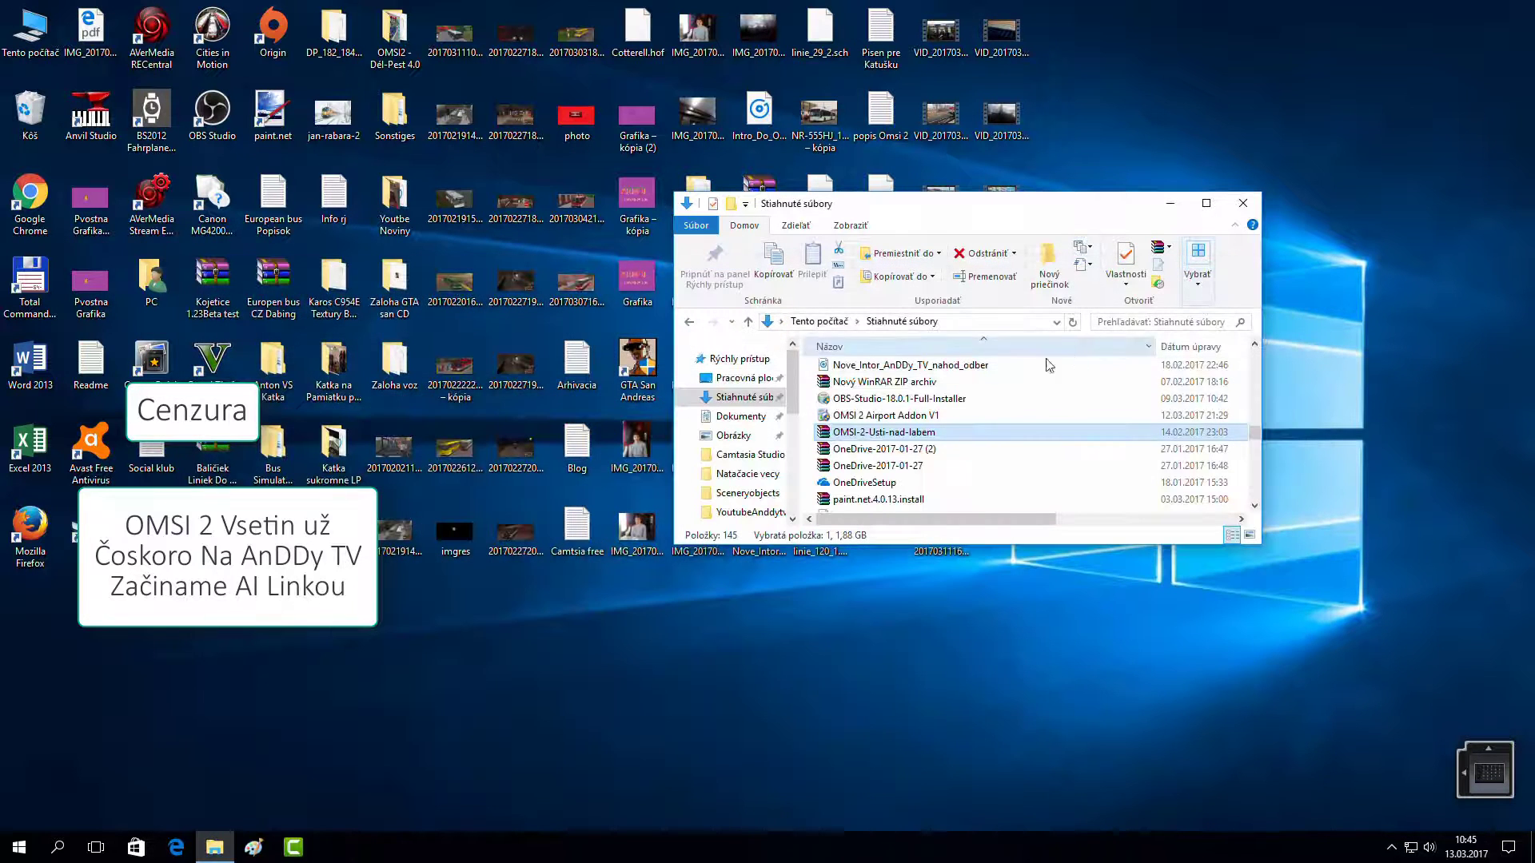
# - Reopen the OMSI-2-Usti-nad-labem archive at its Usti nad Labem omsi 2 folder and dismiss the licence reminder
pyautogui.scroll(2, 1054, 367)
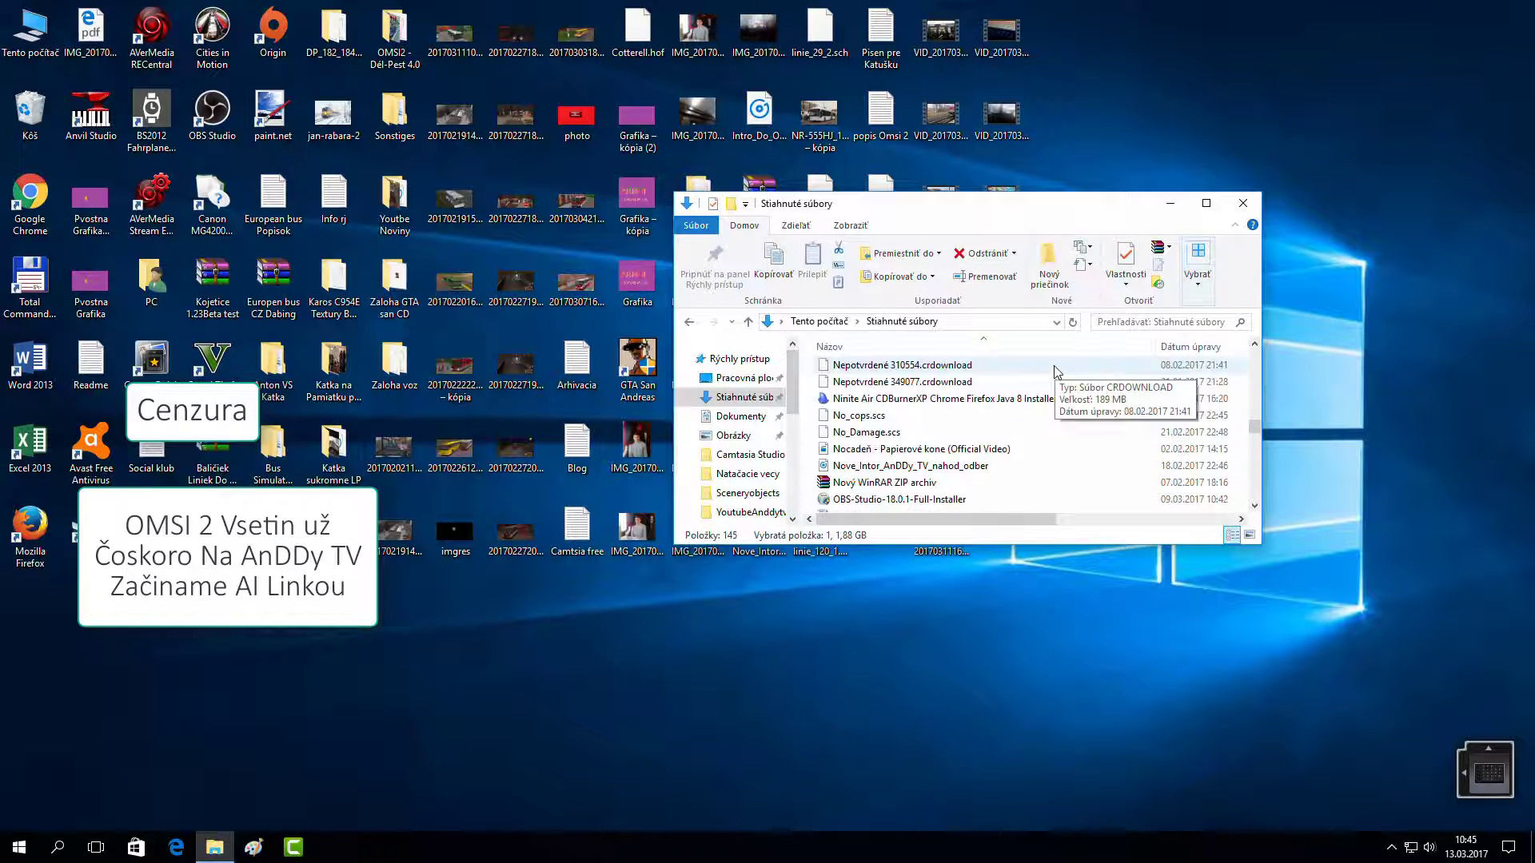
pyautogui.scroll(-2, 1054, 367)
pyautogui.doubleClick(902, 436)
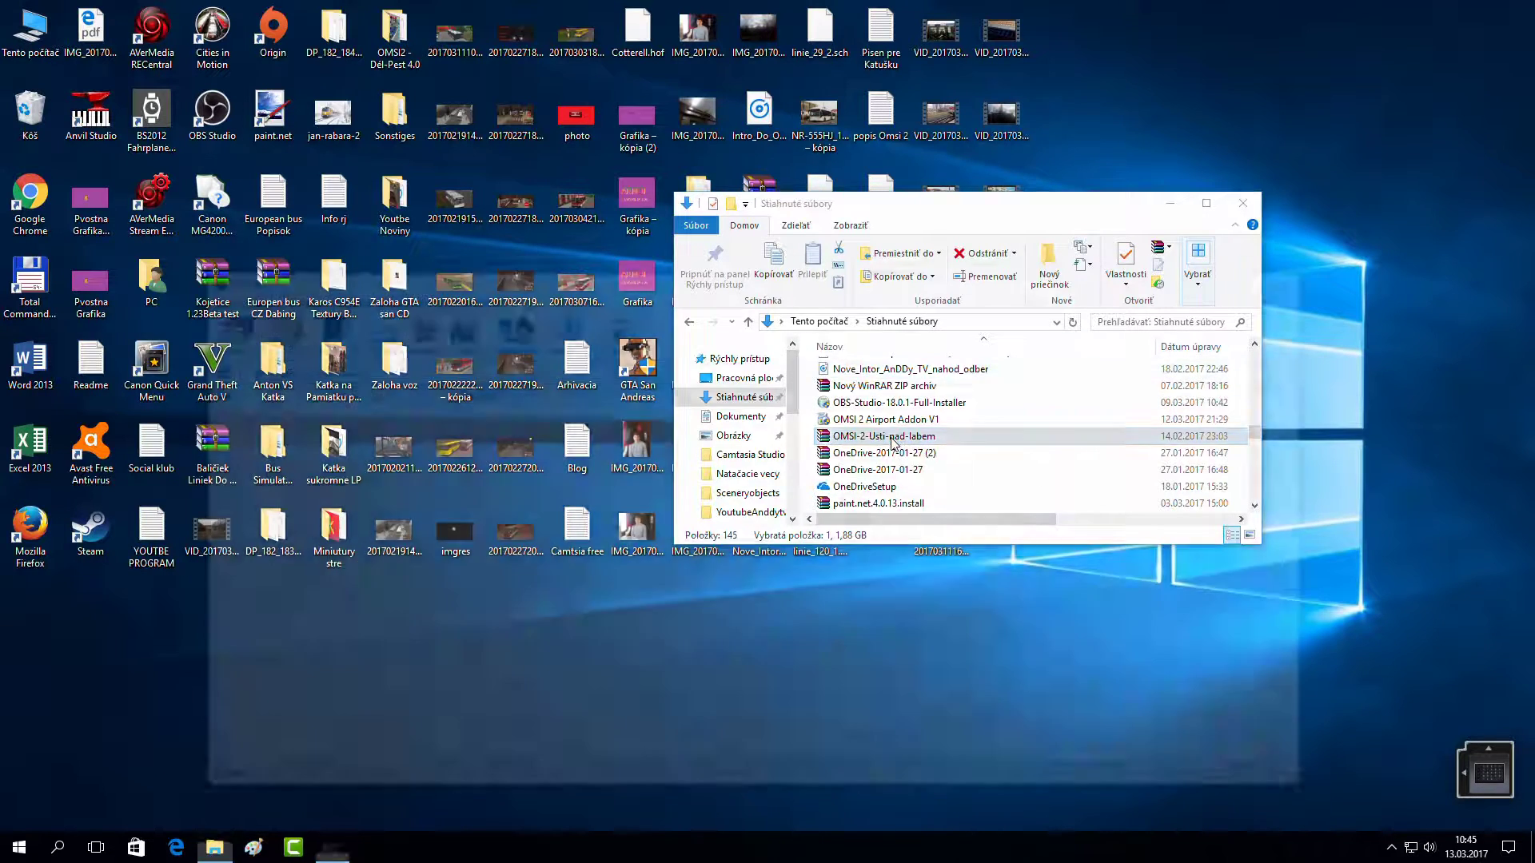
pyautogui.doubleClick(254, 430)
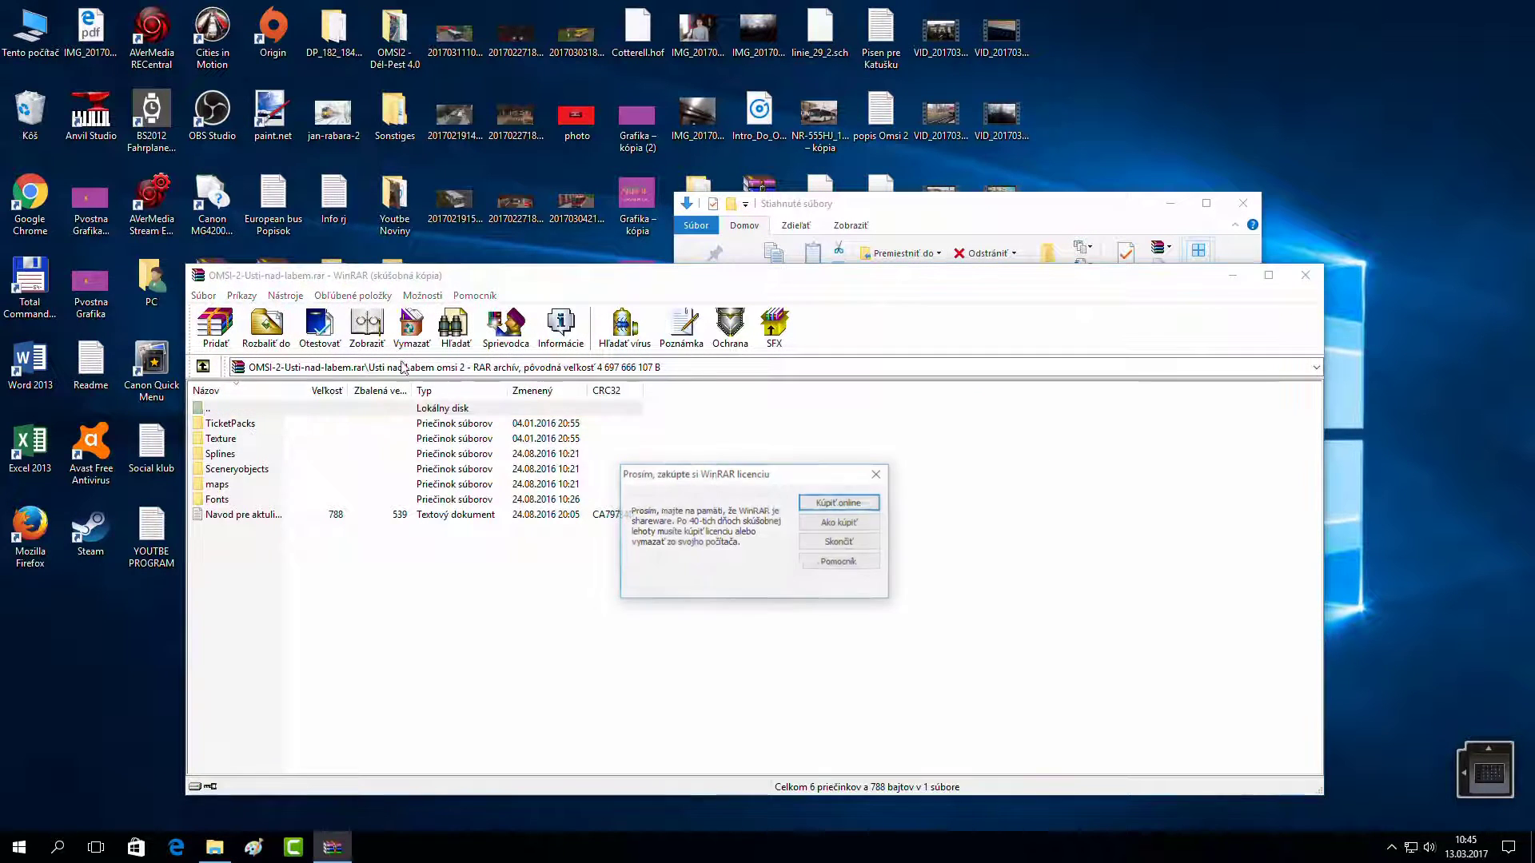
pyautogui.click(877, 479)
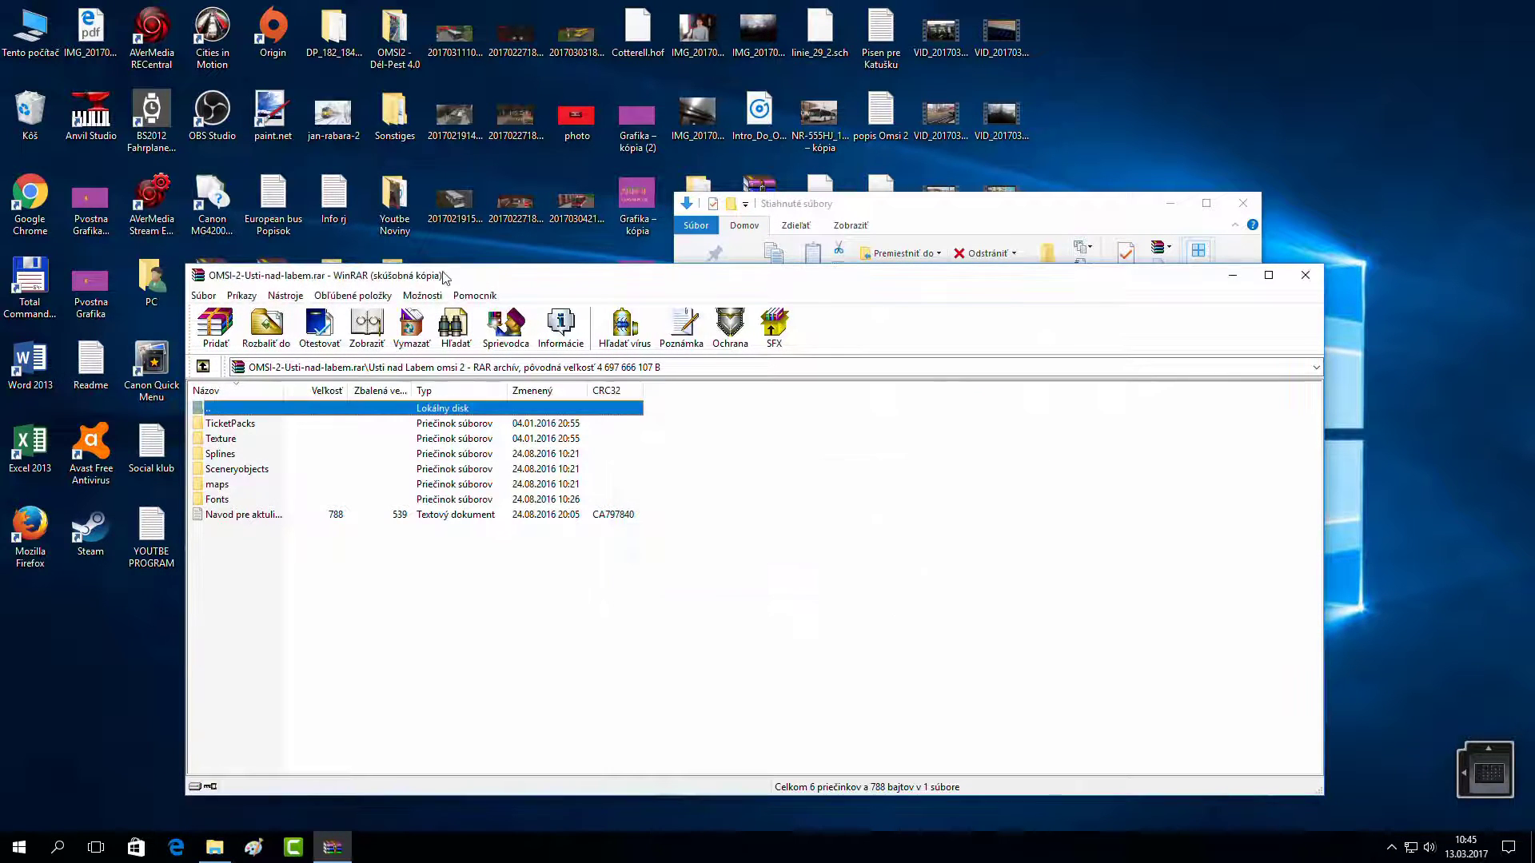
# - Move the archive window aside and open the Steam folder on the Nový zväzok (E:) drive in the file explorer
pyautogui.moveTo(444, 277); pyautogui.dragTo(1245, 252)
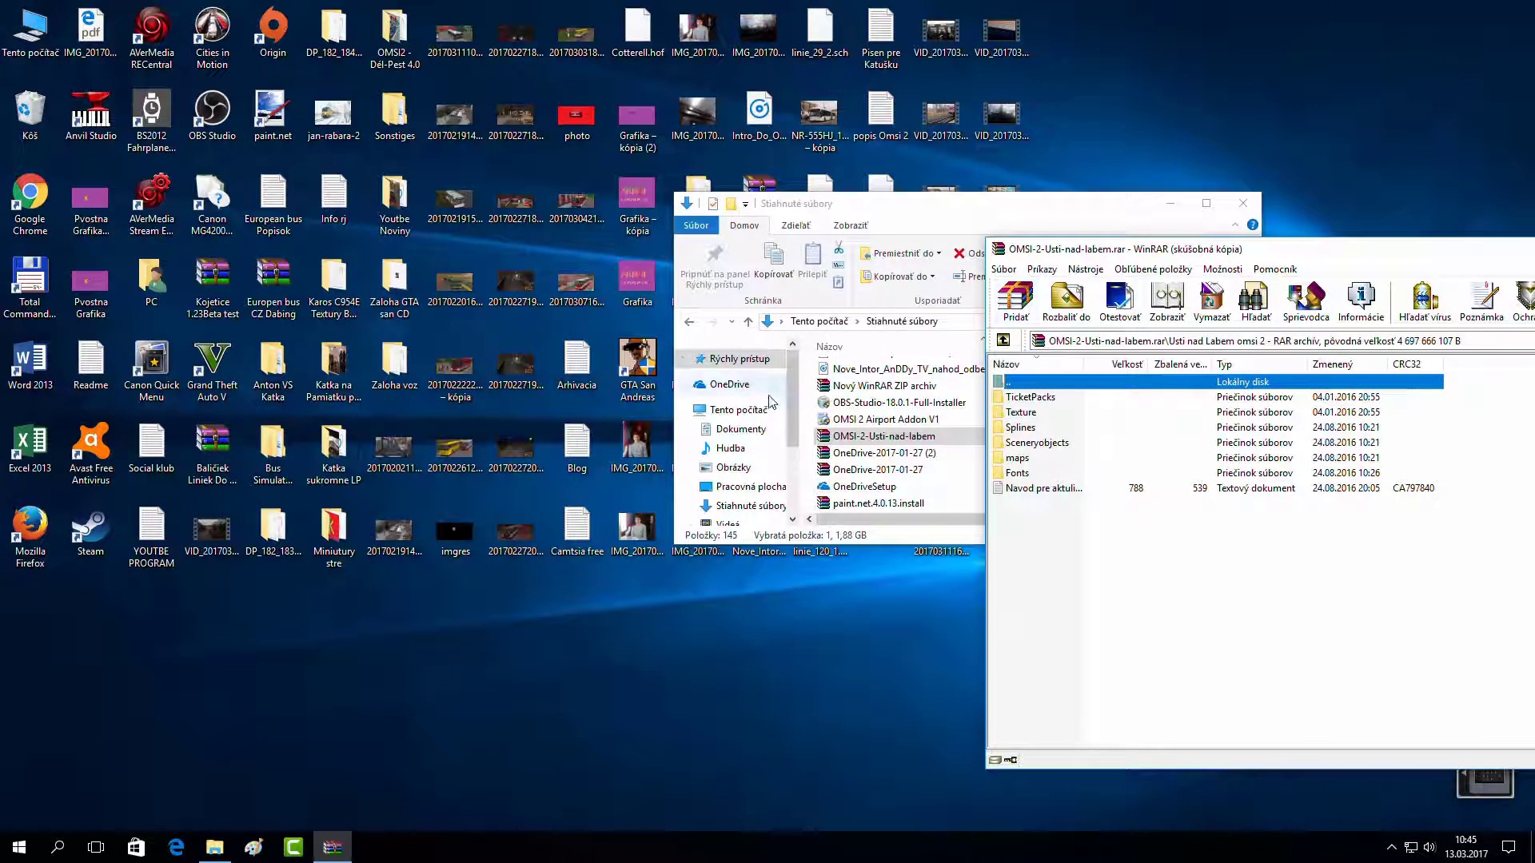
pyautogui.scroll(-3, 717, 483)
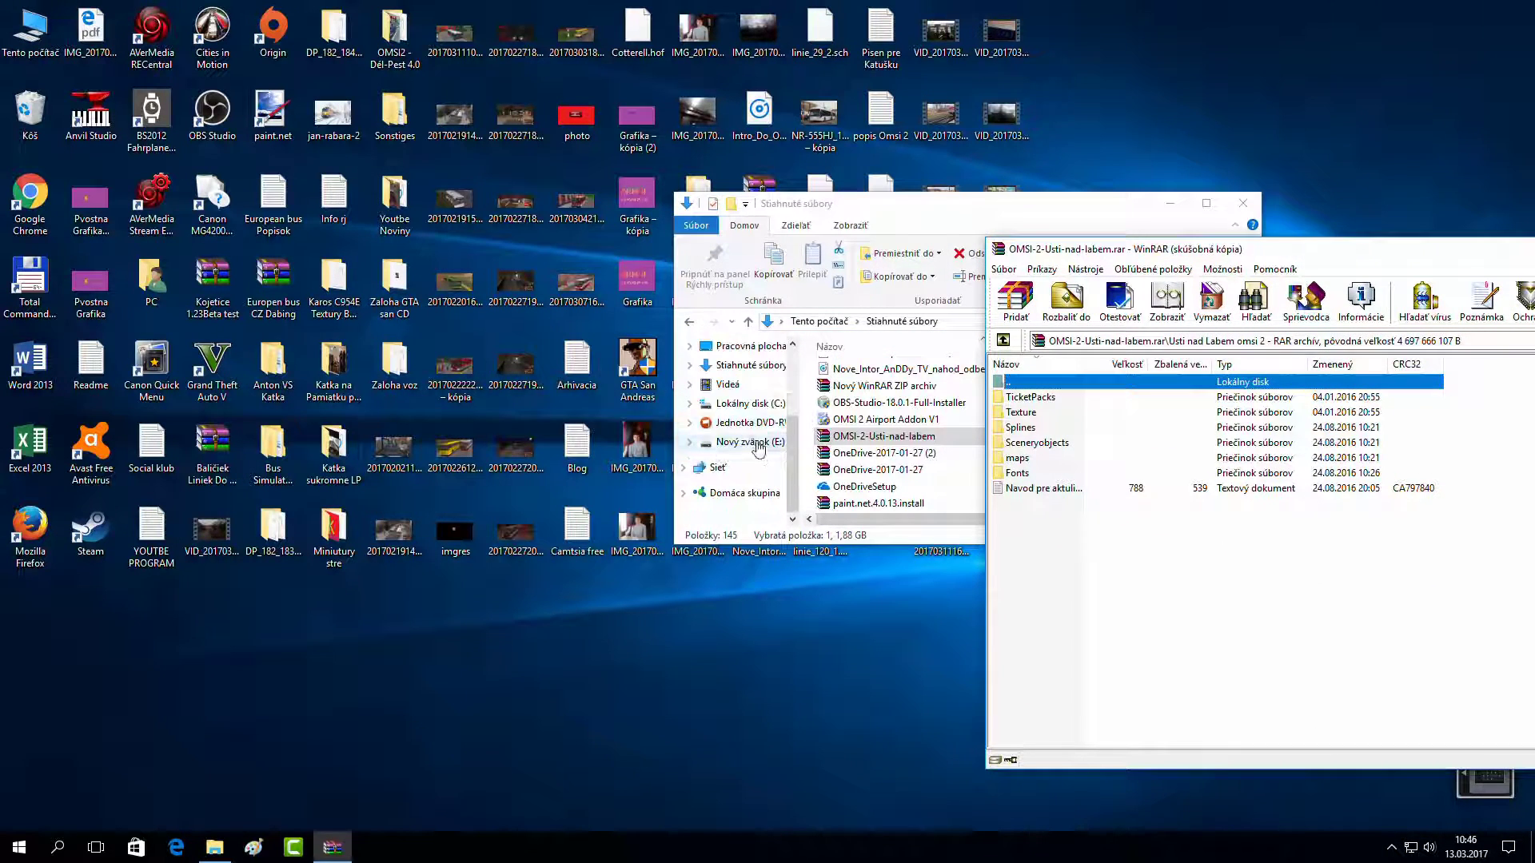
pyautogui.click(759, 460)
pyautogui.scroll(-3, 907, 446)
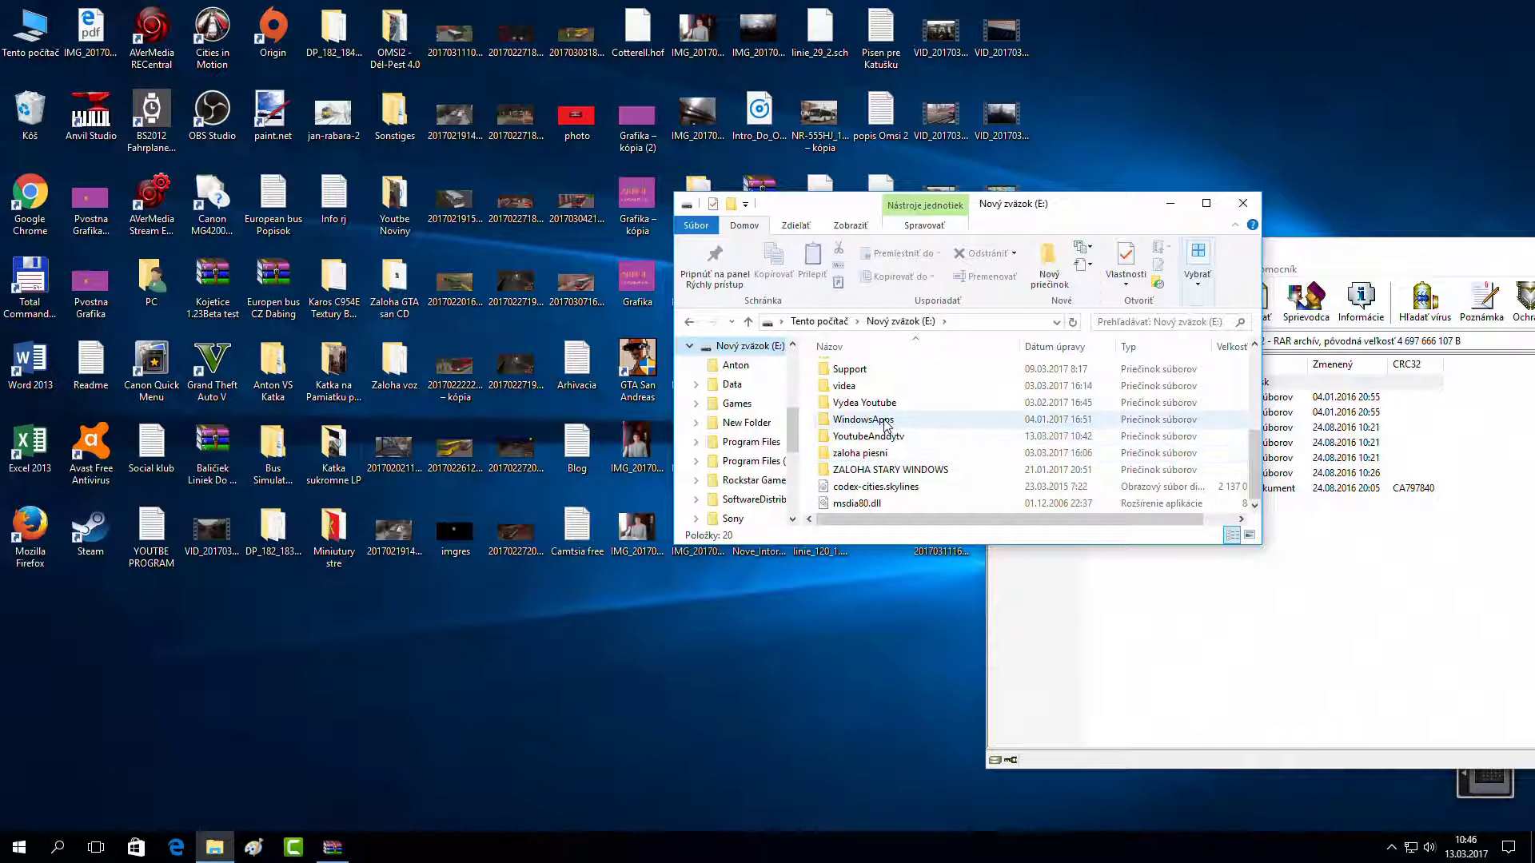
pyautogui.scroll(3, 887, 446)
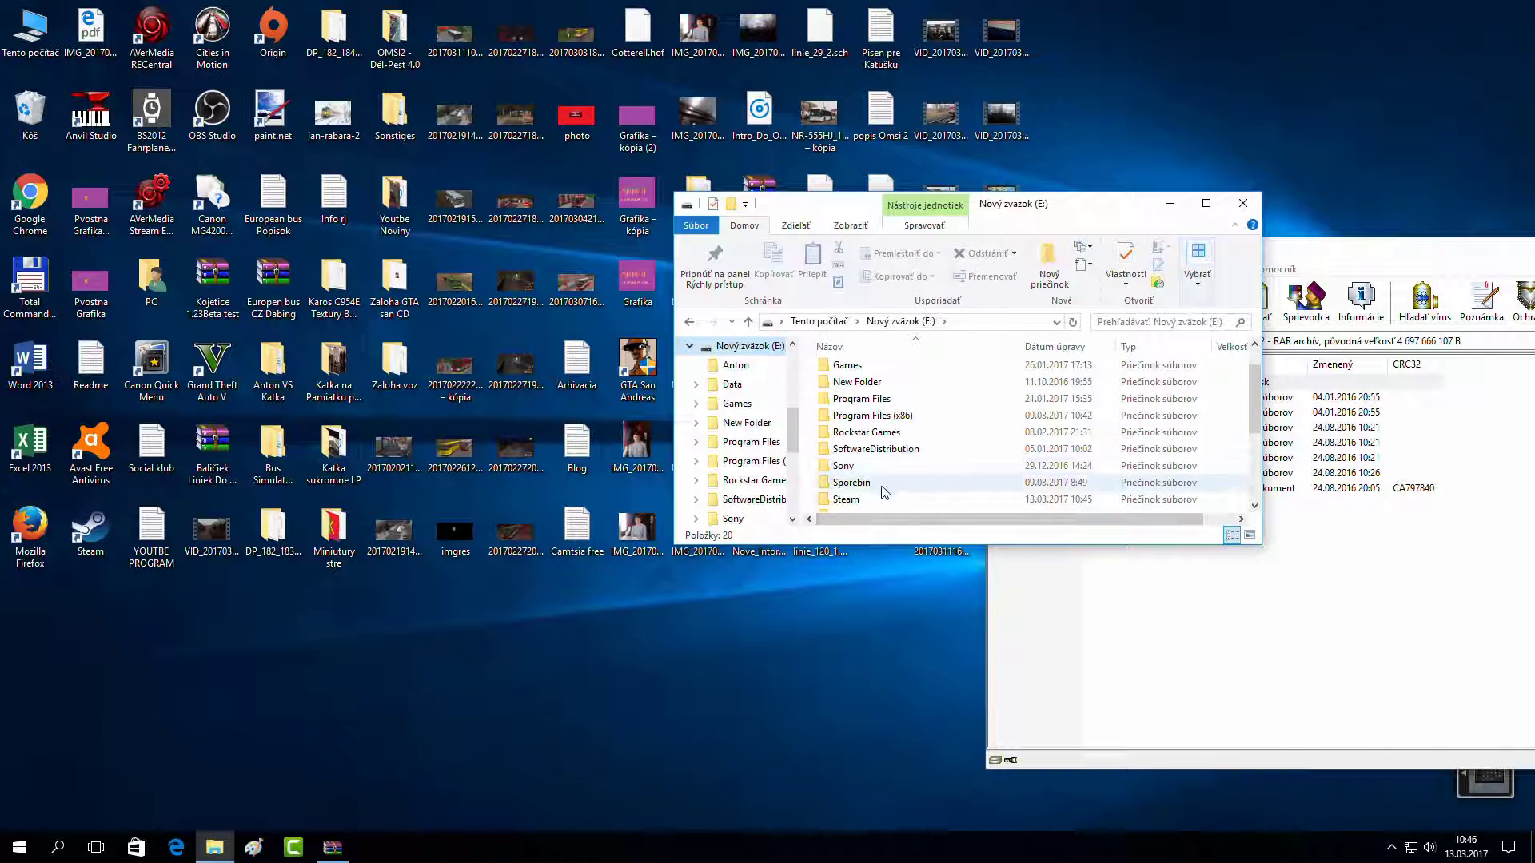
pyautogui.doubleClick(850, 500)
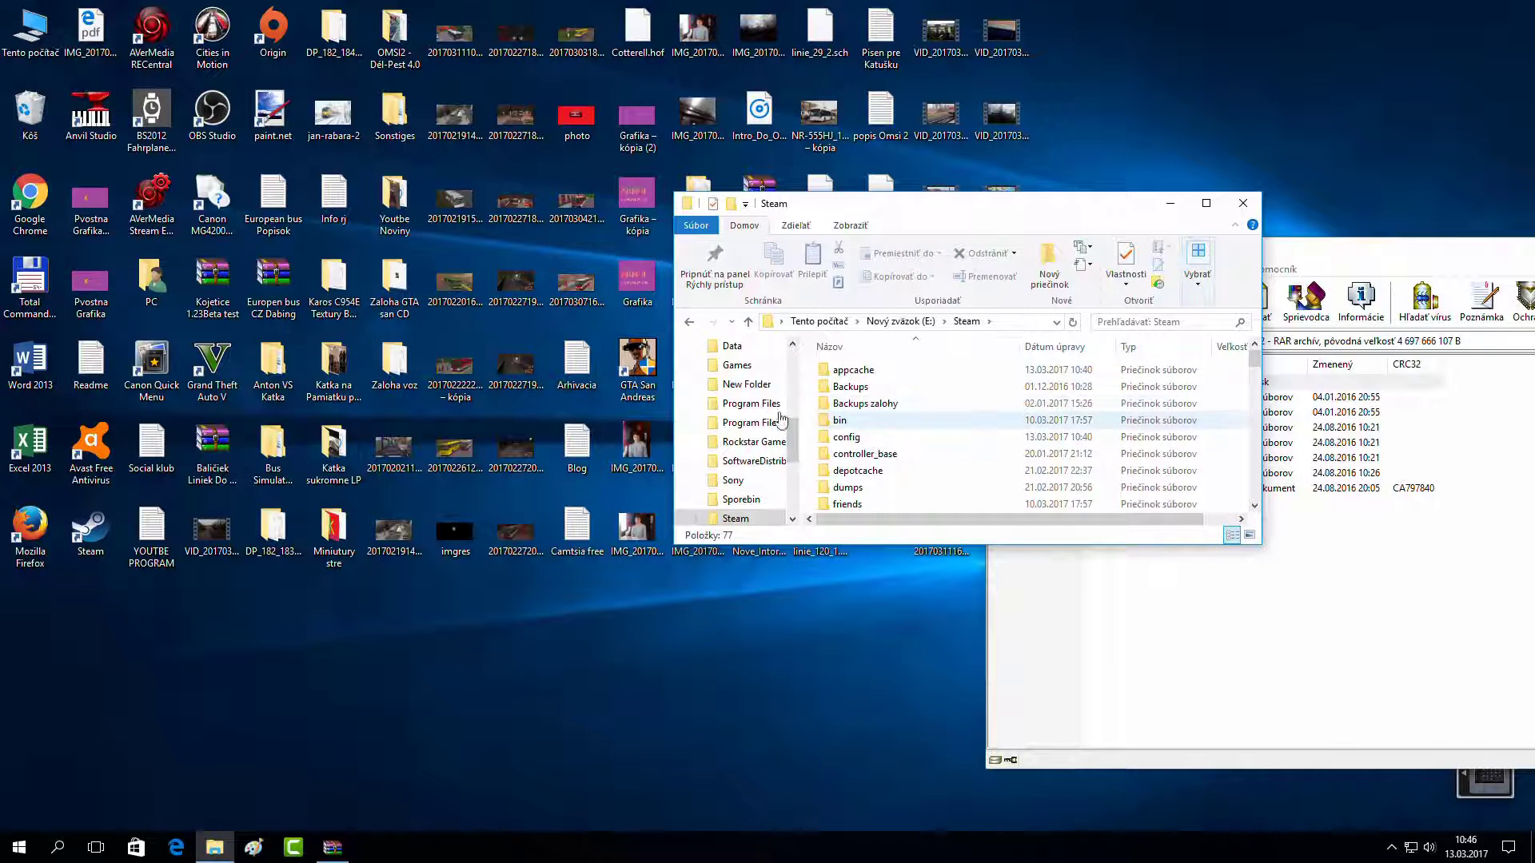
# - Open the OMSI 2 game folder inside steamapps and common within the Steam folder
pyautogui.scroll(1, 781, 416)
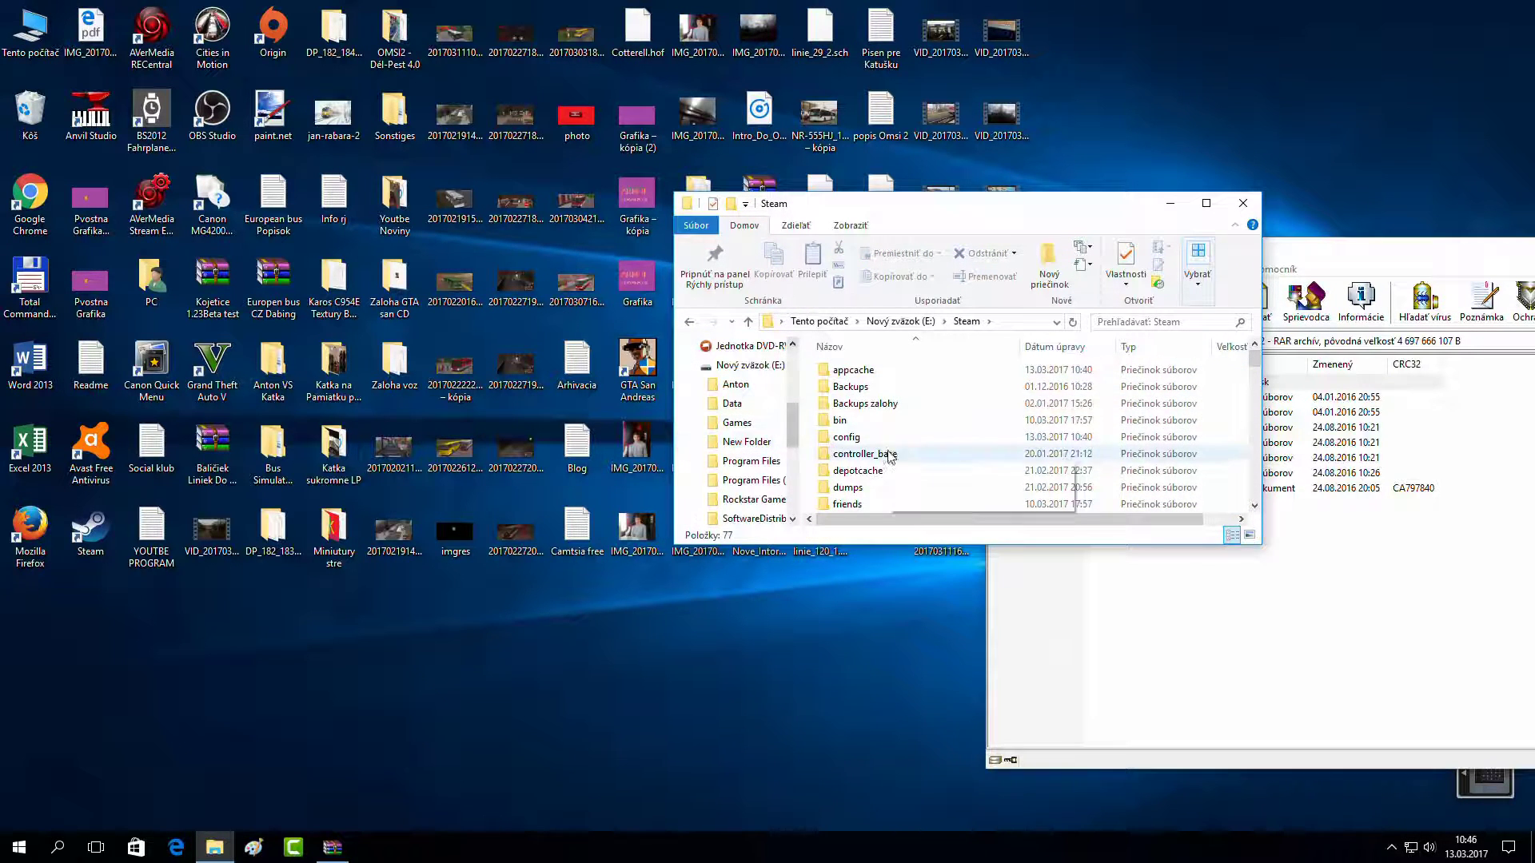
pyautogui.scroll(-5, 886, 454)
pyautogui.scroll(-2, 890, 462)
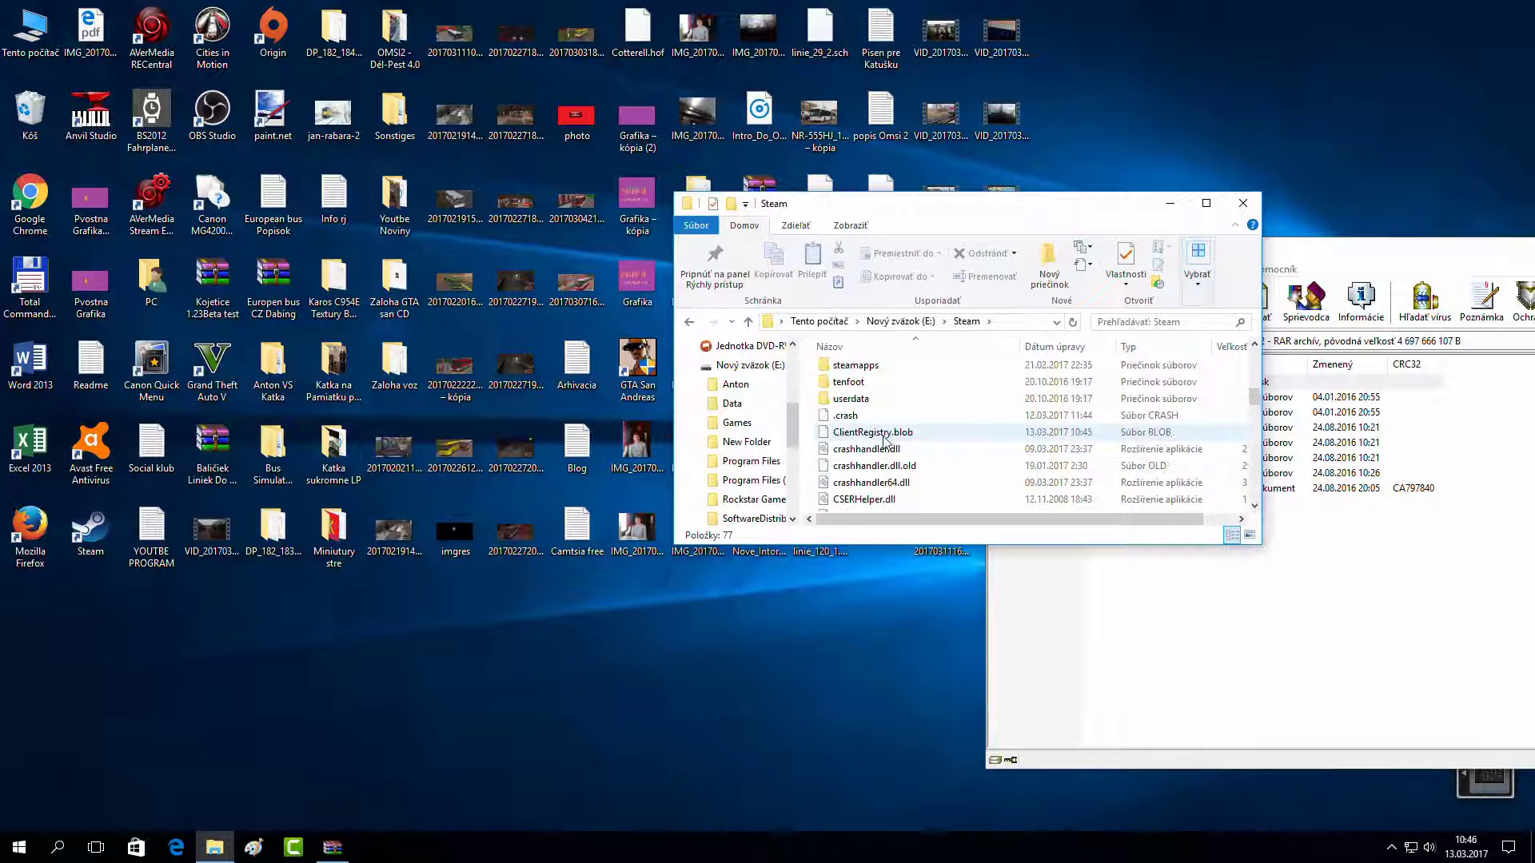
pyautogui.scroll(1, 886, 439)
pyautogui.doubleClick(866, 416)
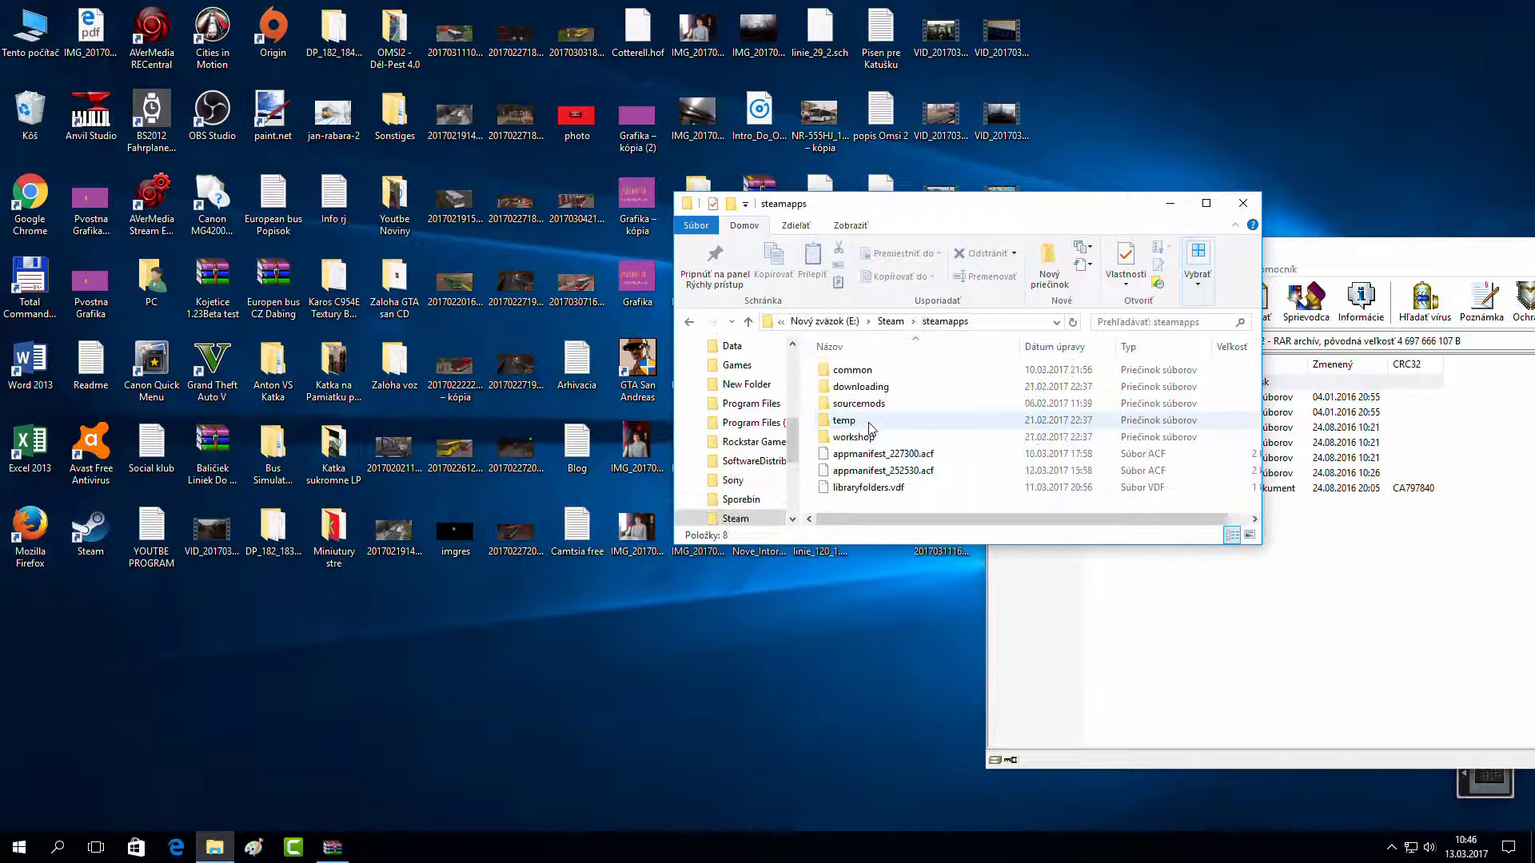
pyautogui.doubleClick(875, 372)
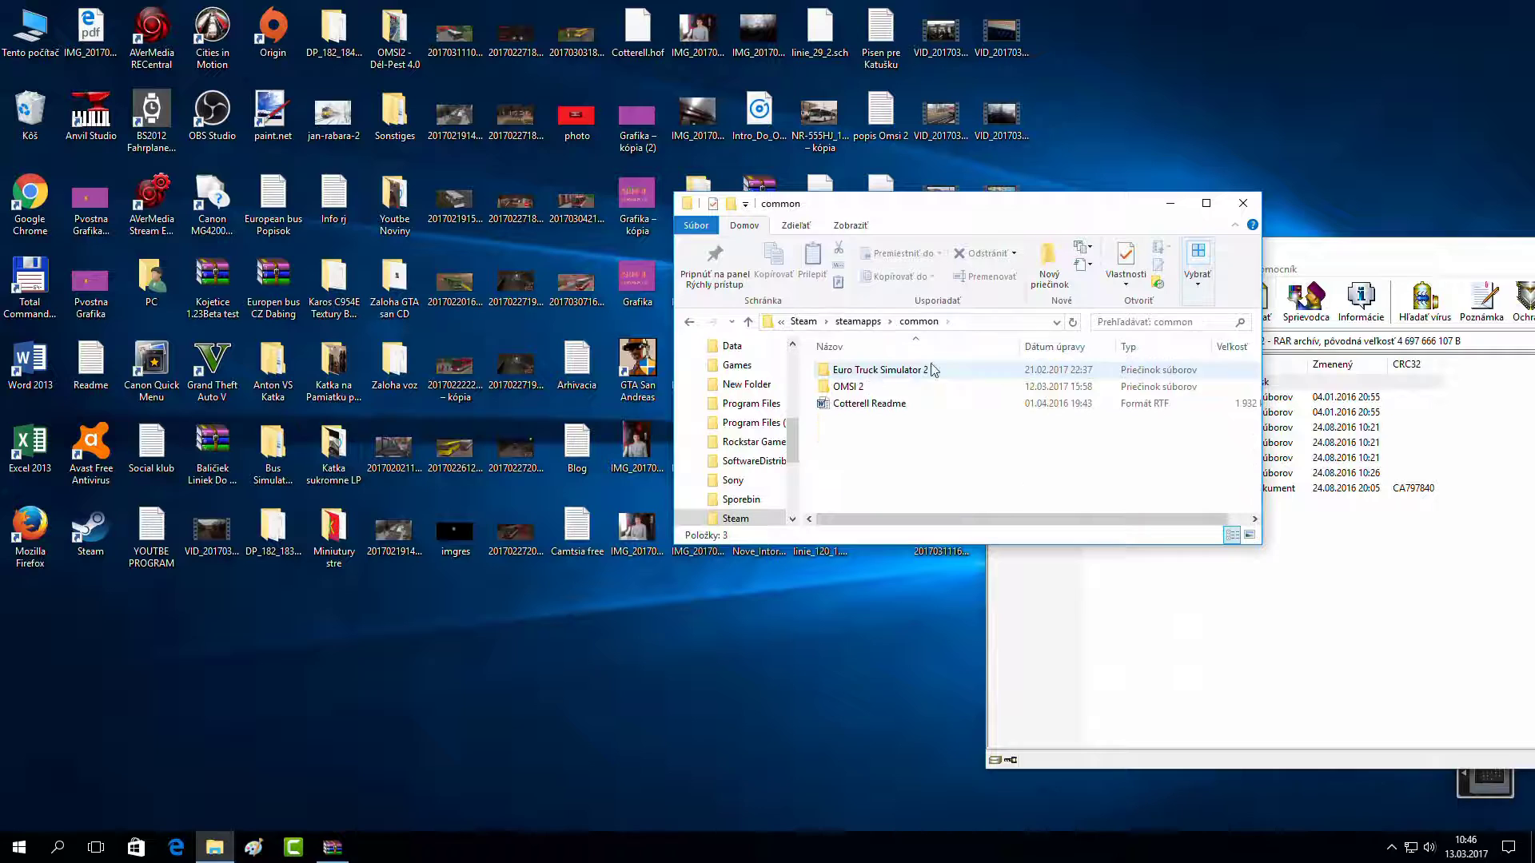
pyautogui.doubleClick(873, 389)
# - Extract the archive's TicketPacks, Texture, Splines, Sceneryobjects, maps and Fonts folders into the OMSI 2 game folder, leaving out the instruction file
pyautogui.moveTo(1311, 249); pyautogui.dragTo(1351, 225)
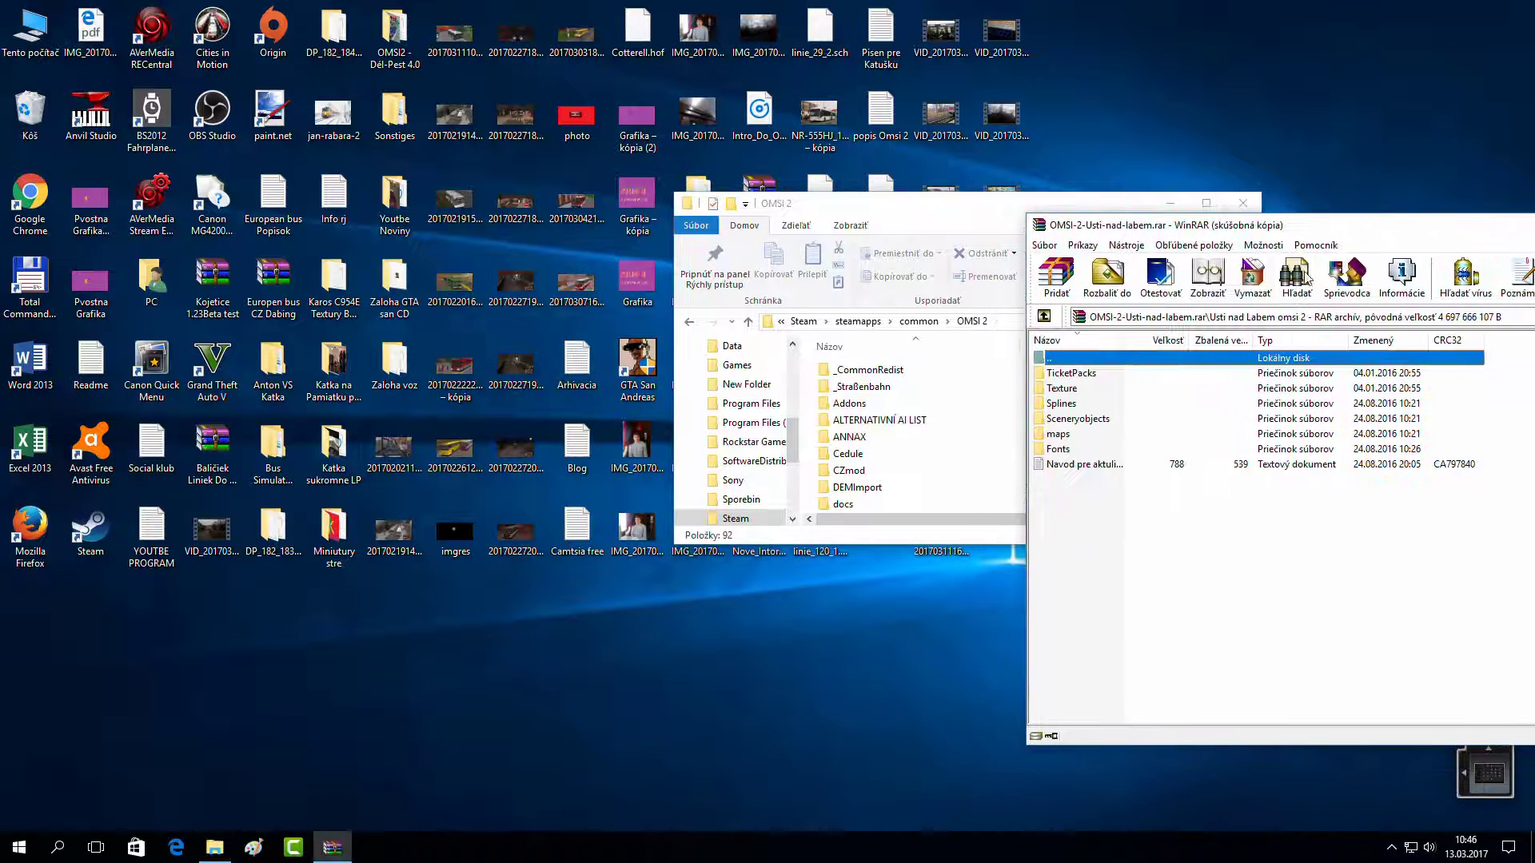
pyautogui.click(1039, 450)
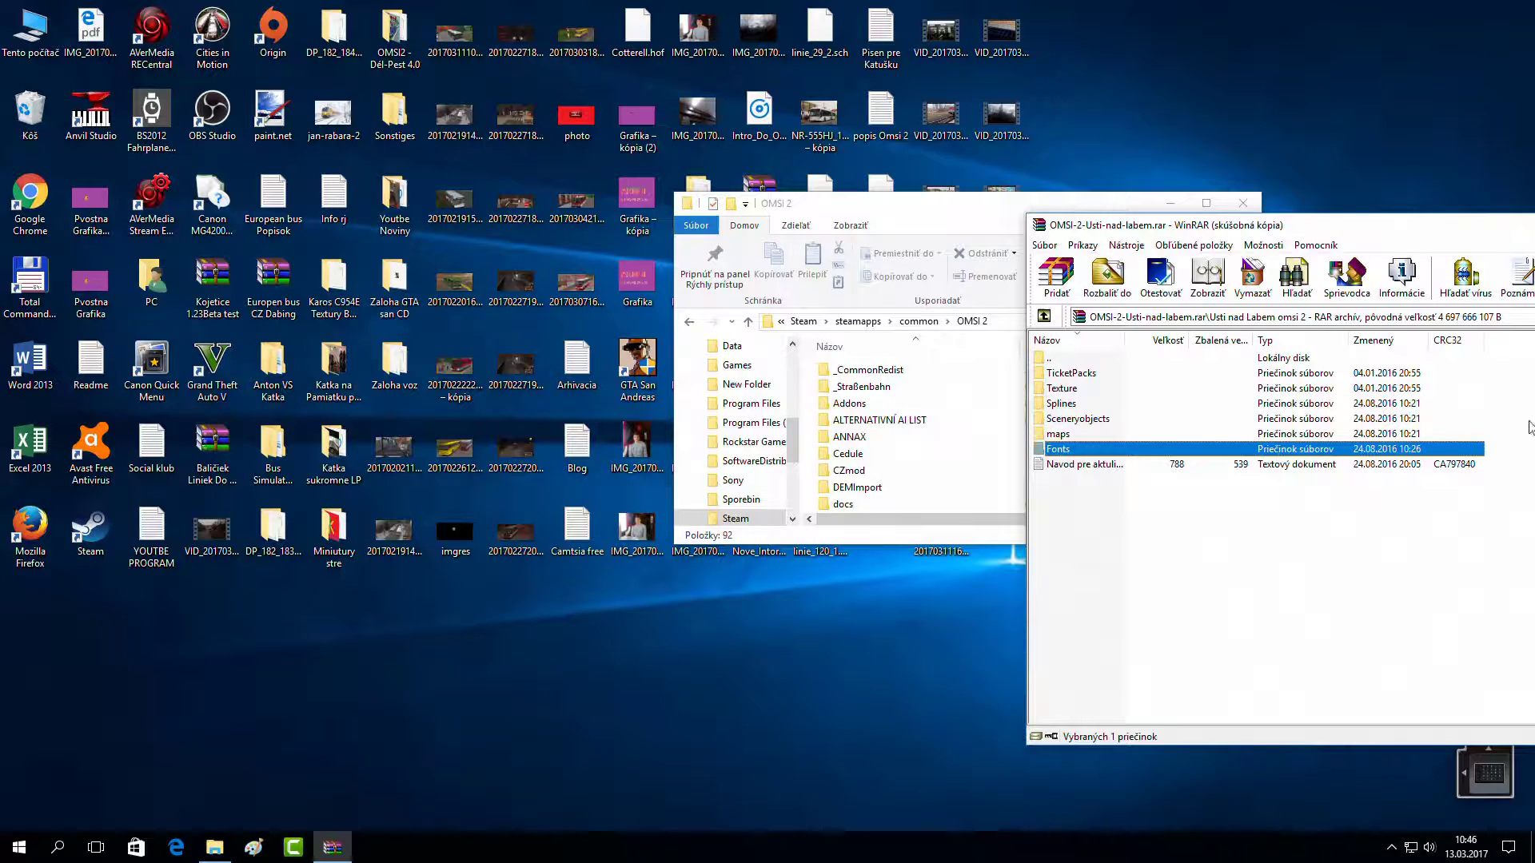
pyautogui.moveTo(1529, 428); pyautogui.dragTo(1409, 431)
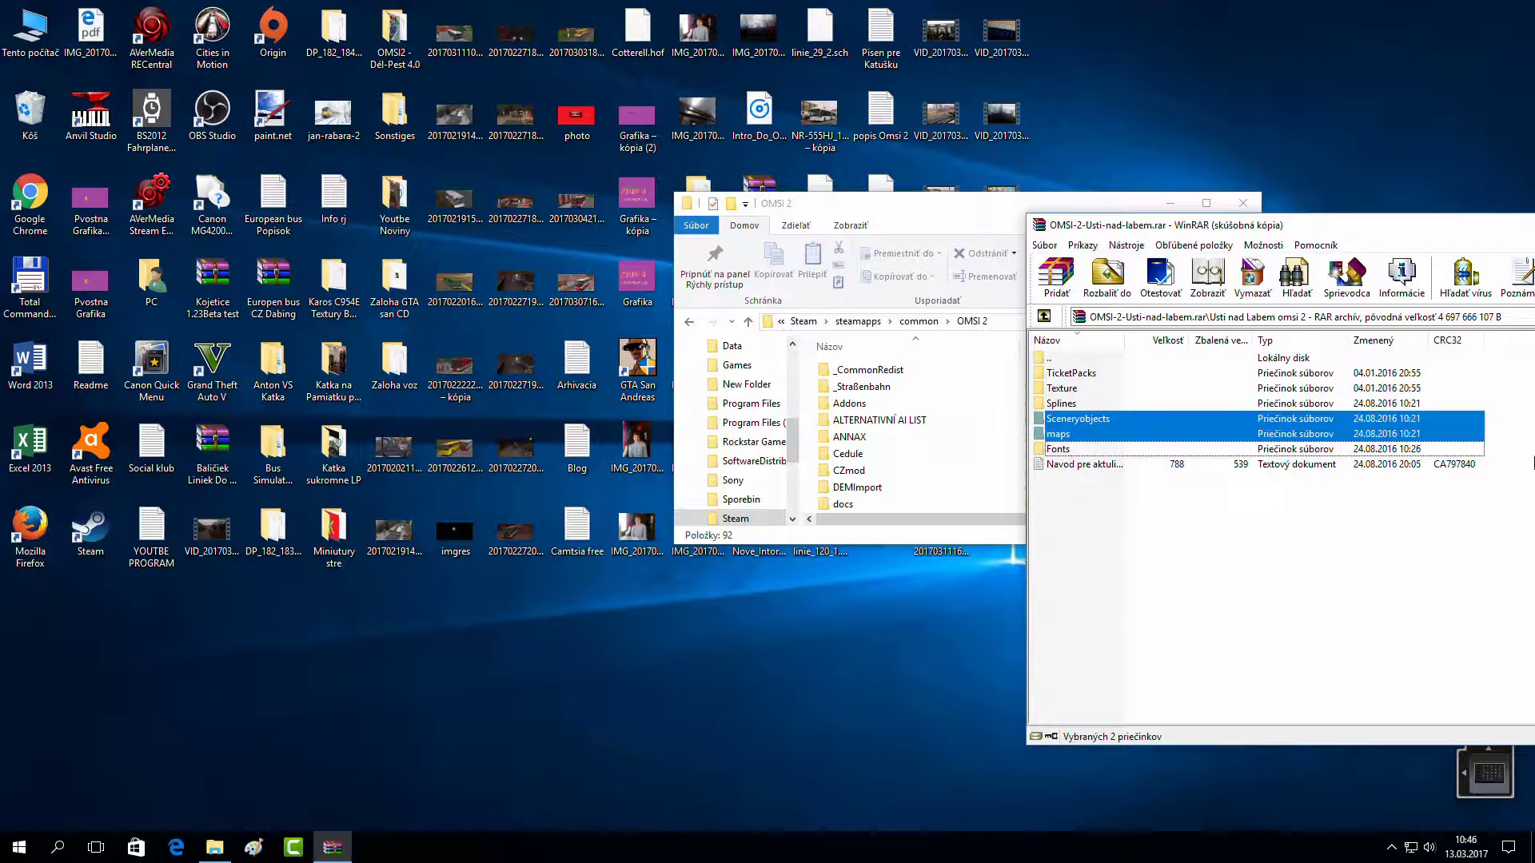
pyautogui.moveTo(1529, 458); pyautogui.dragTo(813, 427)
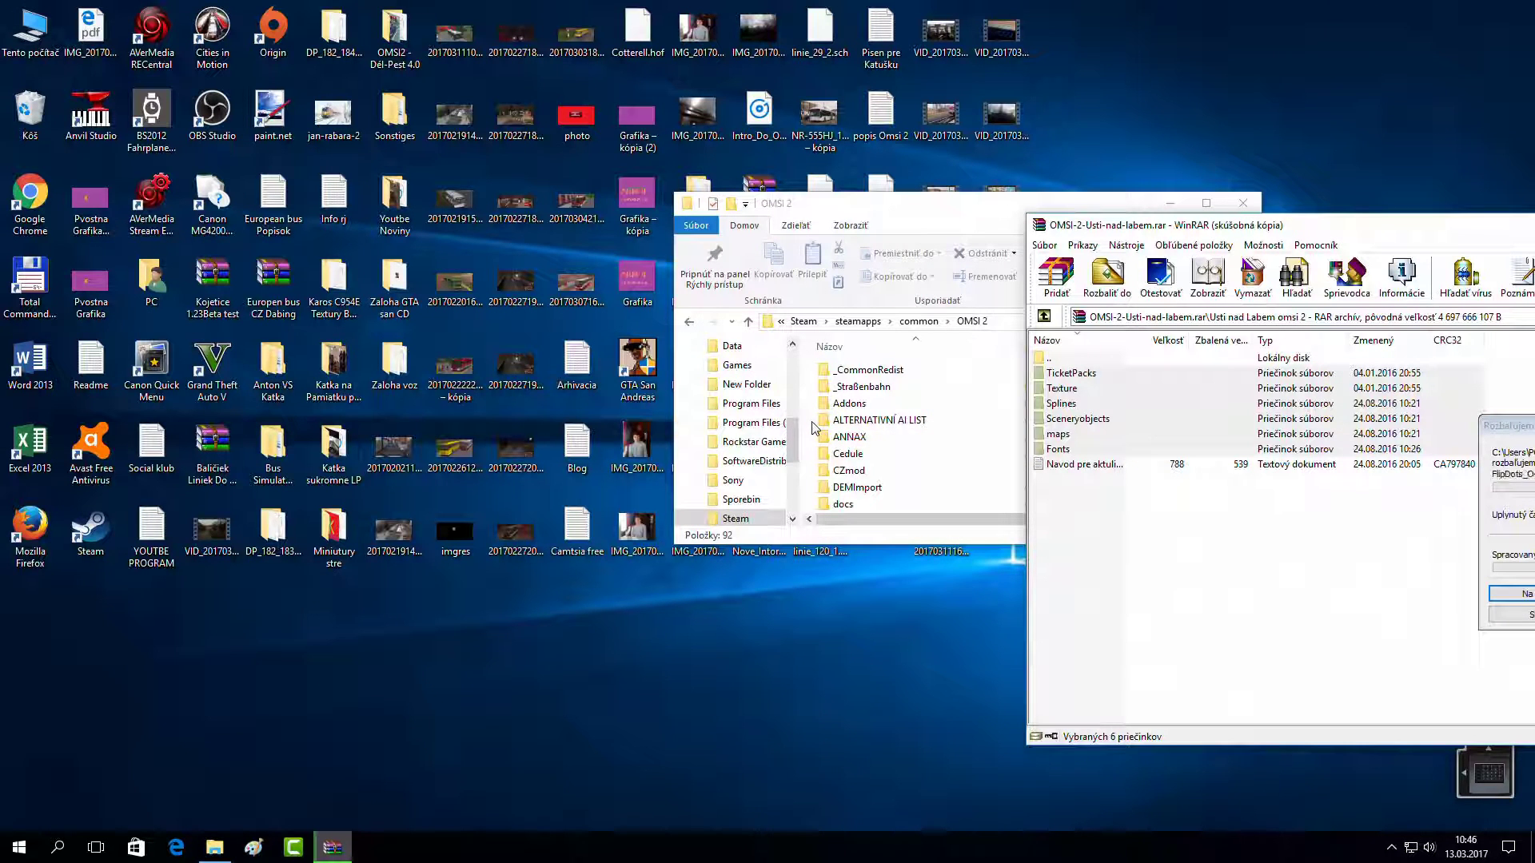
# - Move the archive window out of the way, close the file copy progress window, and close the archive
pyautogui.moveTo(1301, 229); pyautogui.dragTo(846, 229)
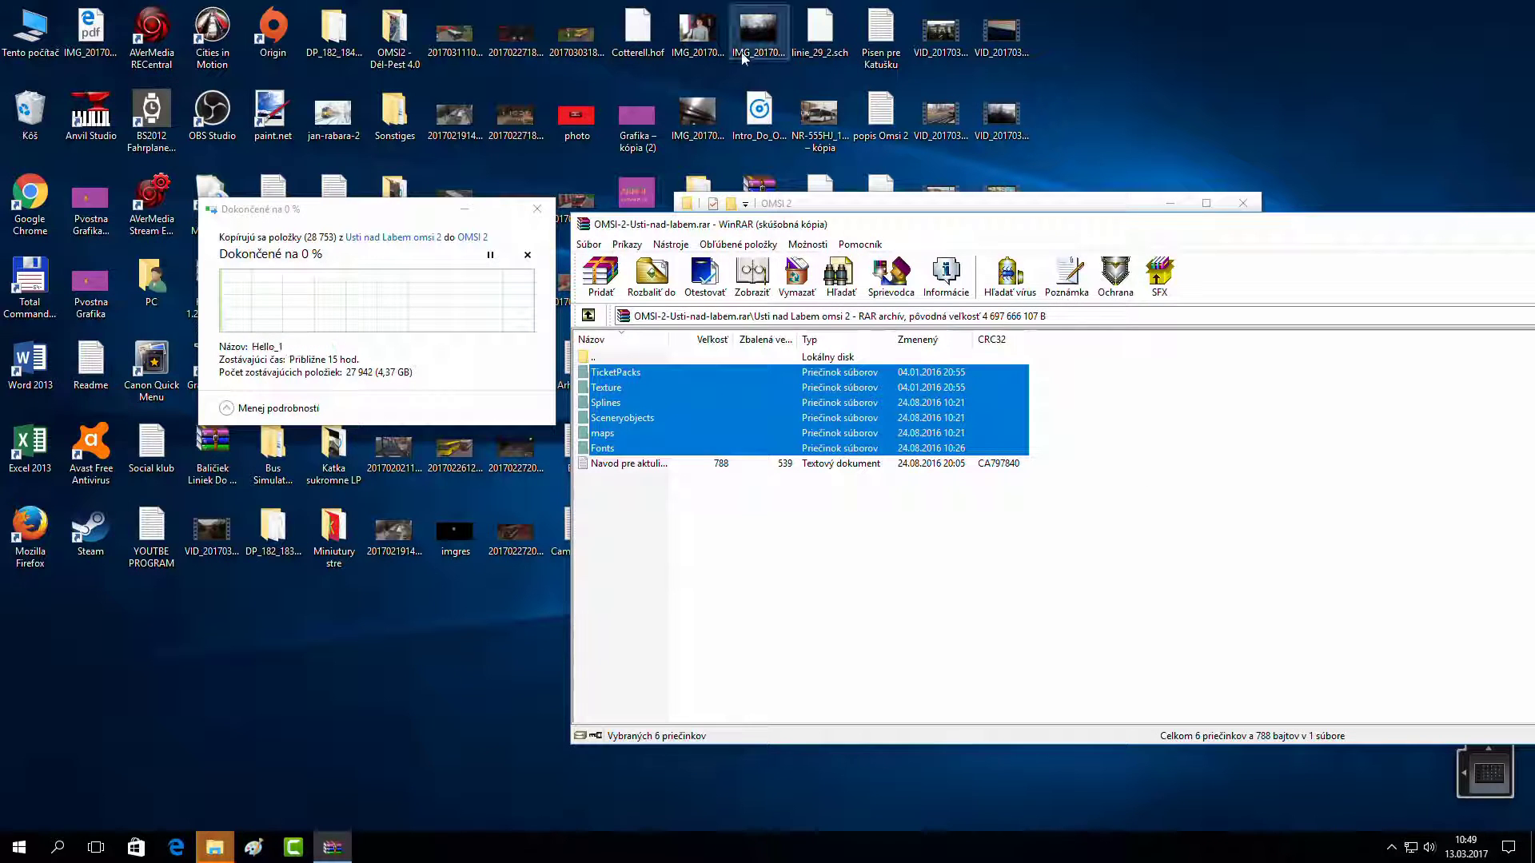
pyautogui.moveTo(801, 229); pyautogui.dragTo(539, 217)
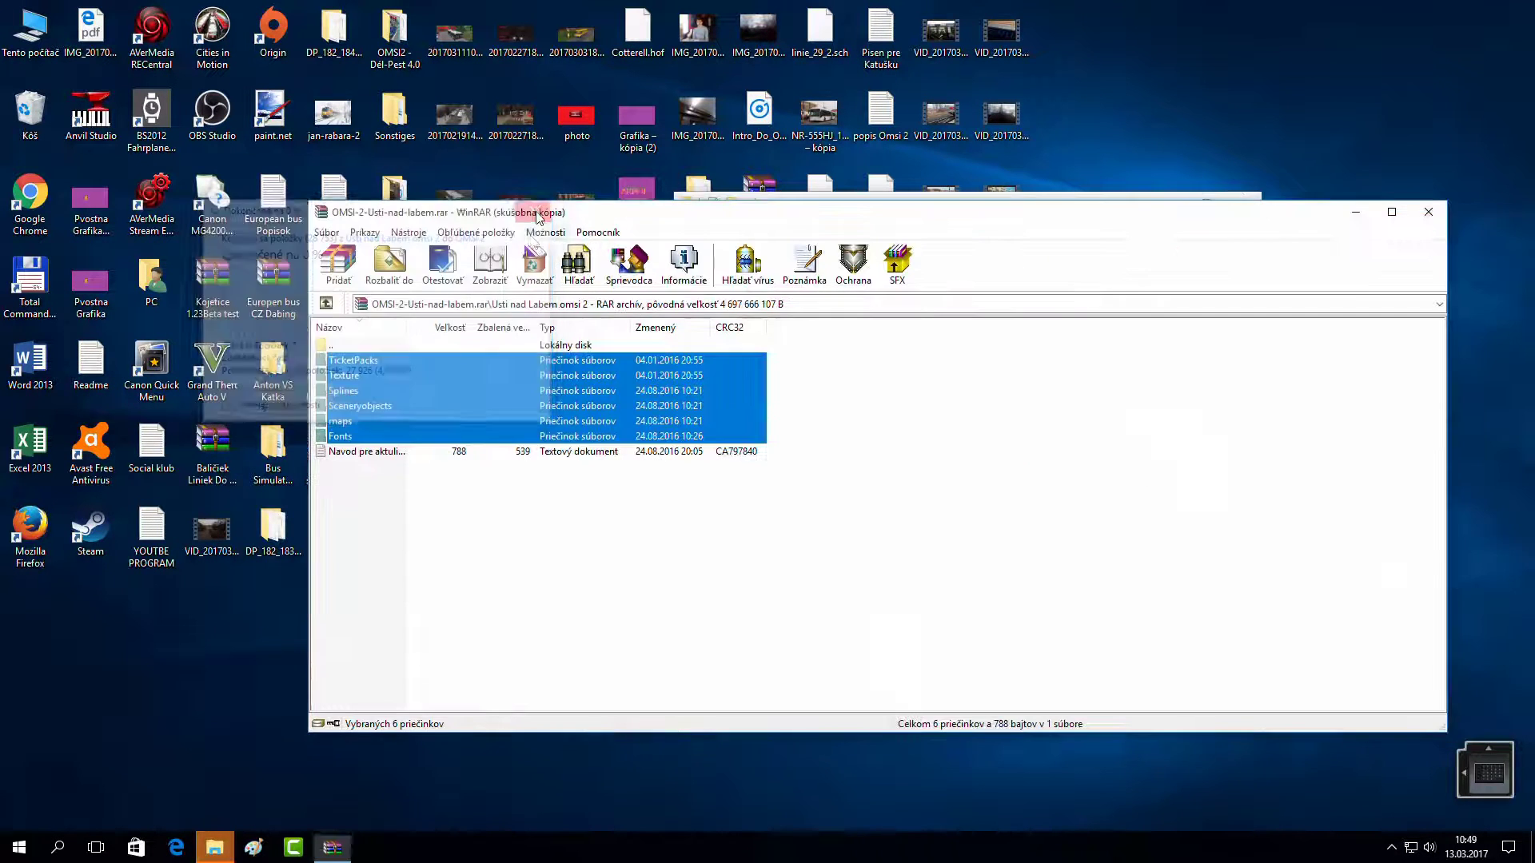
pyautogui.click(1358, 214)
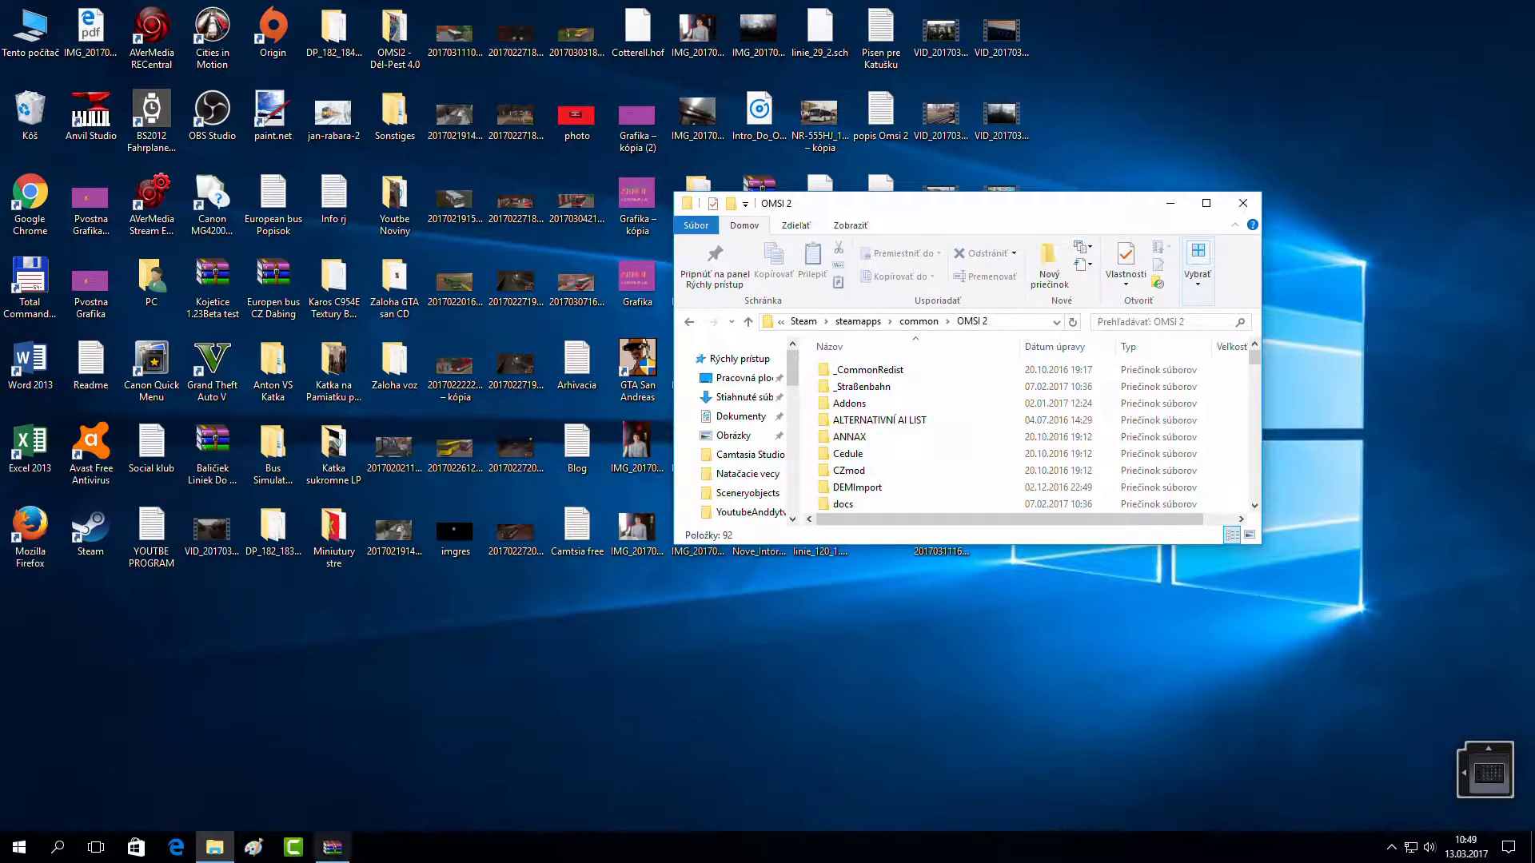
pyautogui.click(333, 848)
pyautogui.click(1415, 221)
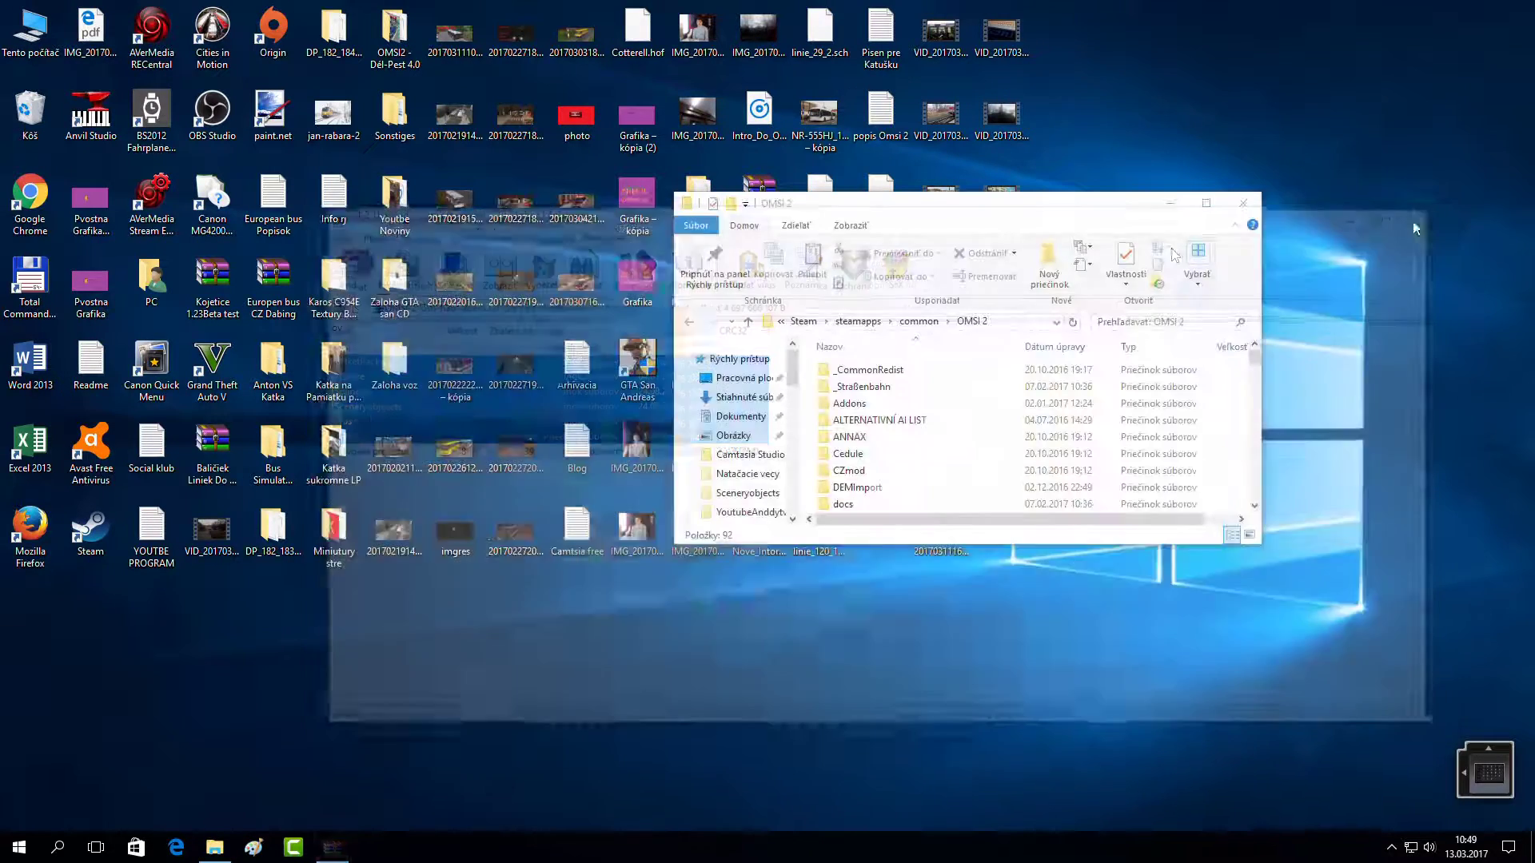
# - Look through the OMSI 2 folder's contents and its Tex_templates subfolder, and close the folder window
pyautogui.scroll(-5, 1235, 371)
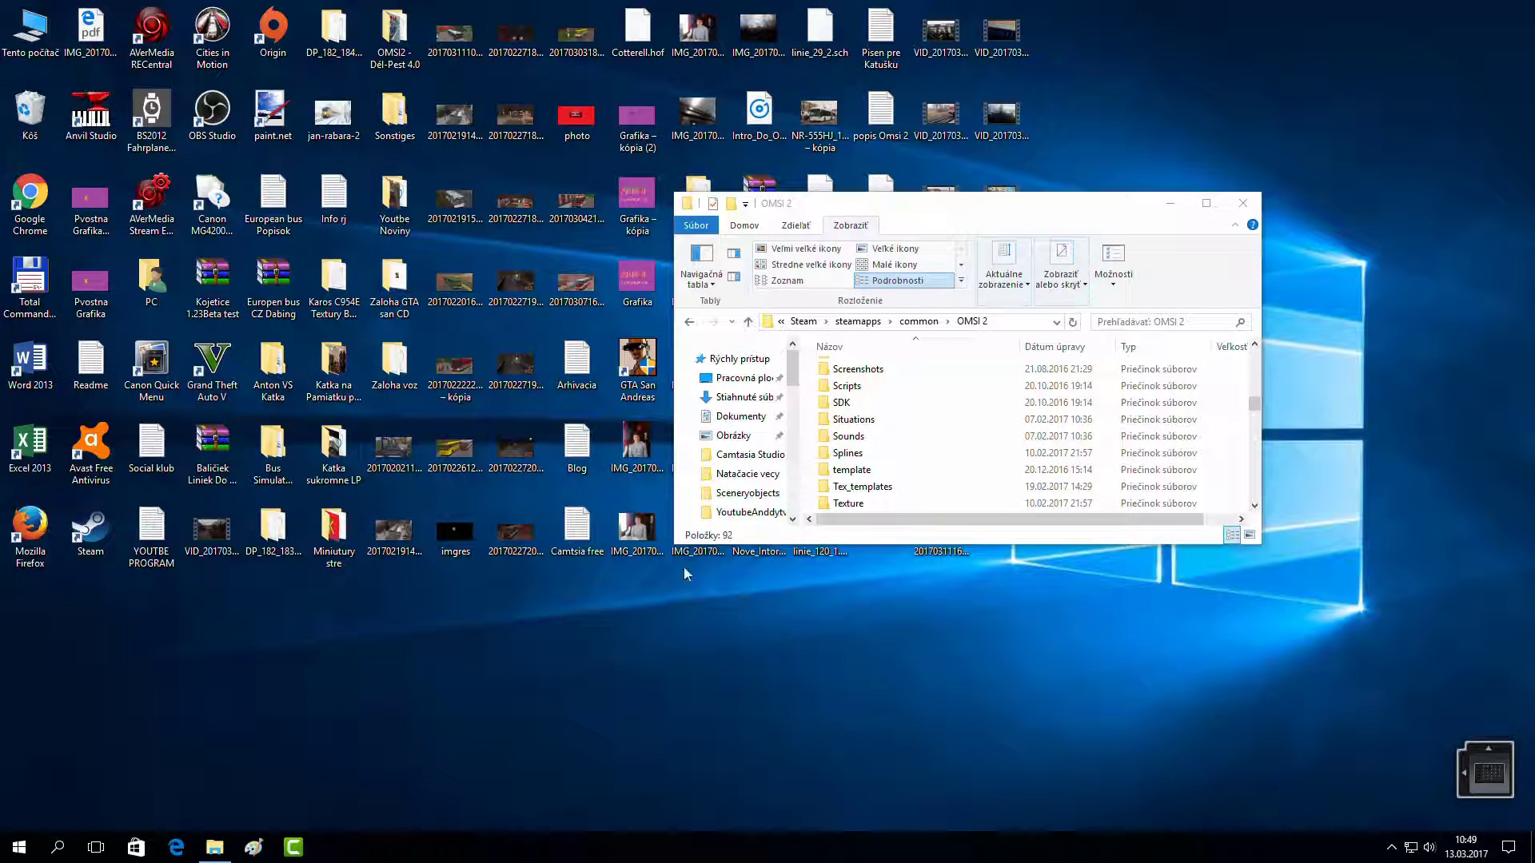
pyautogui.scroll(-2, 898, 471)
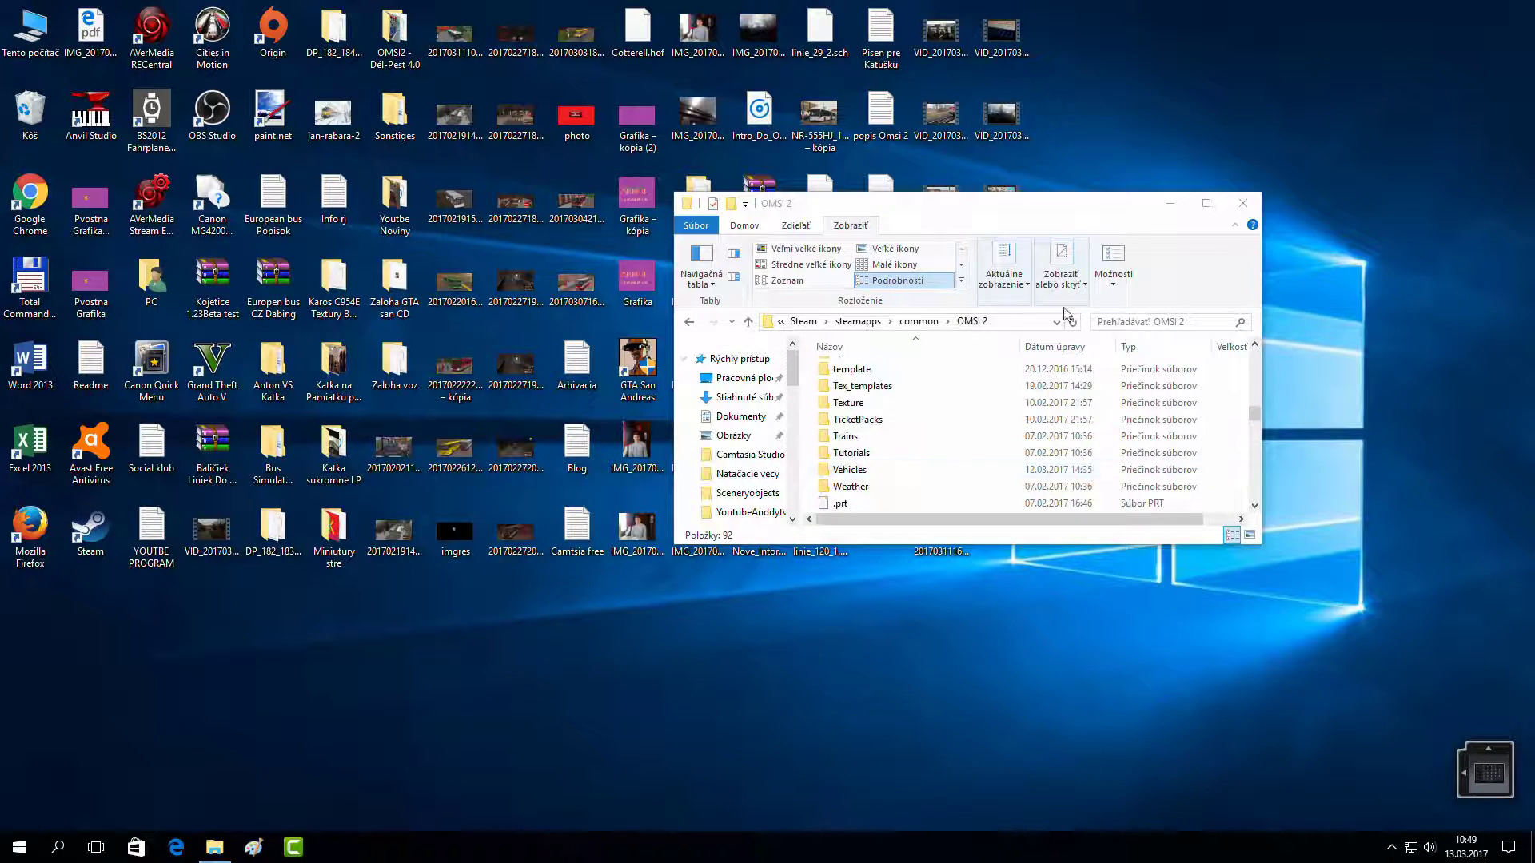
pyautogui.doubleClick(884, 388)
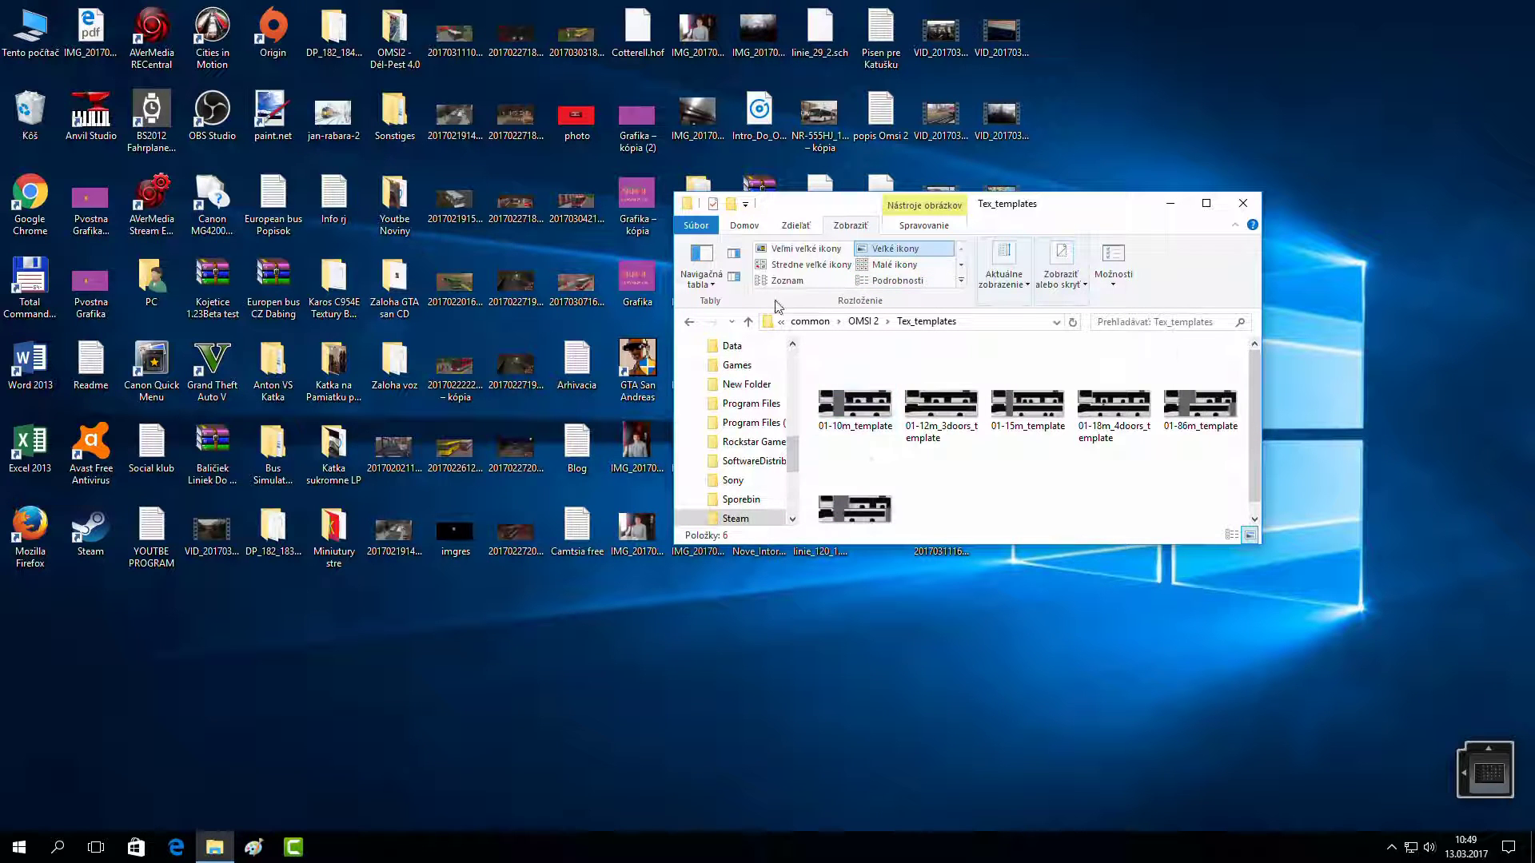
pyautogui.click(688, 322)
pyautogui.scroll(-4, 959, 381)
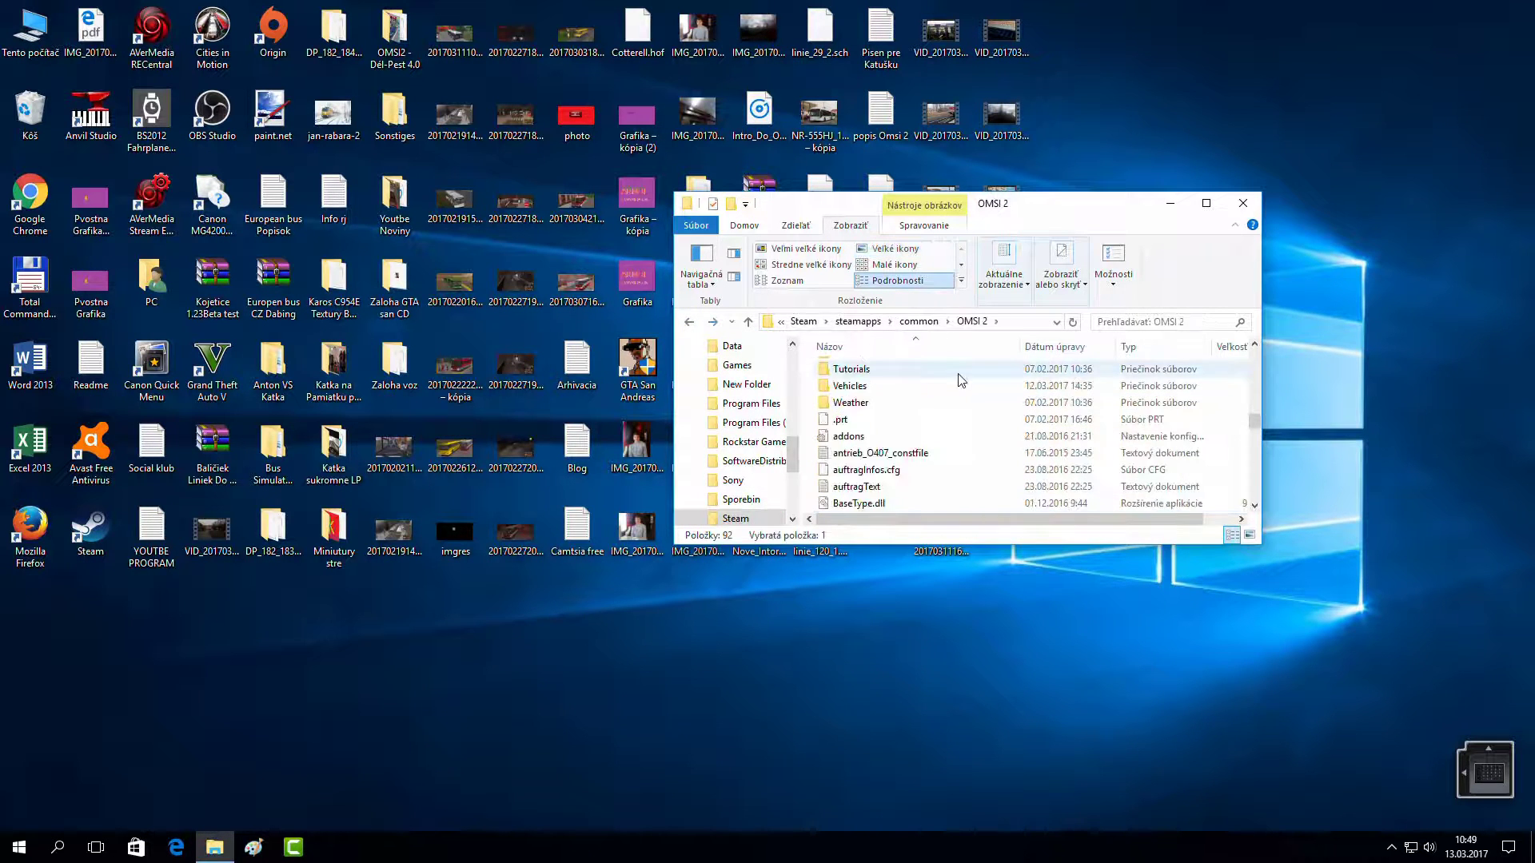
pyautogui.click(1243, 204)
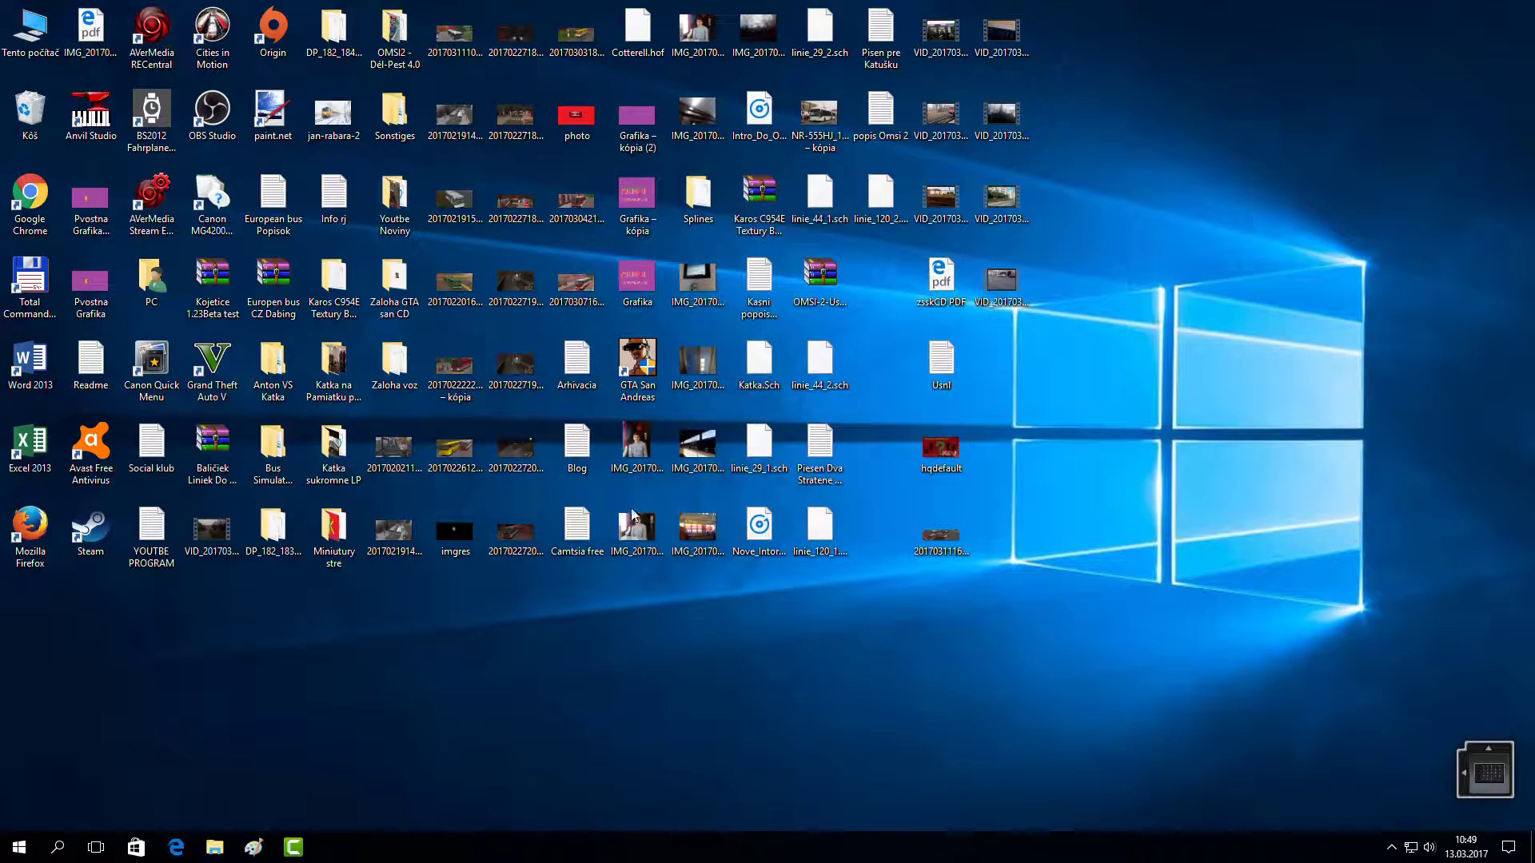
pyautogui.moveTo(601, 770); pyautogui.dragTo(1385, 800)
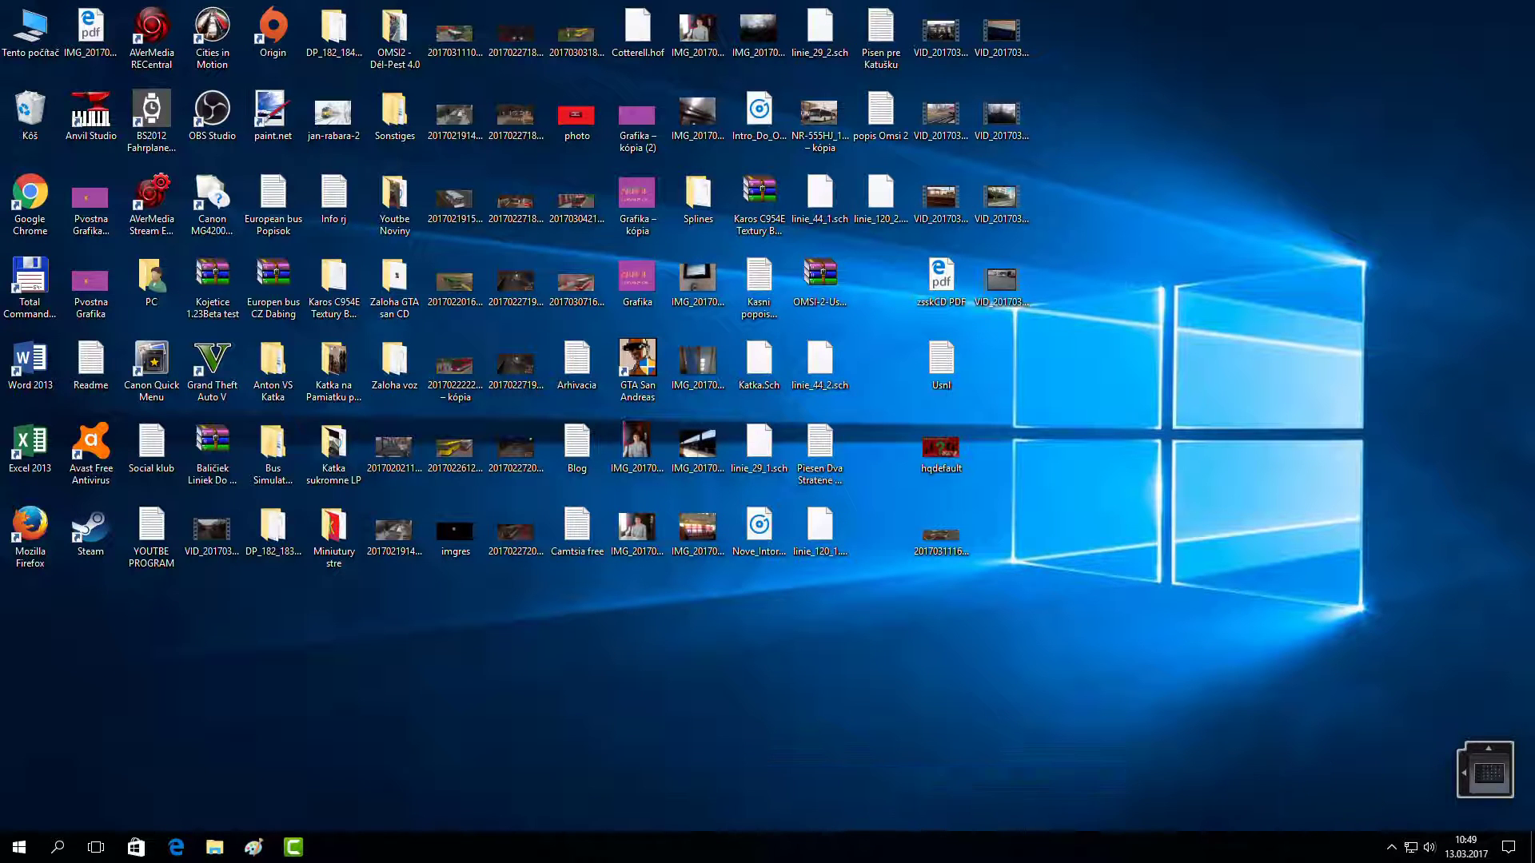